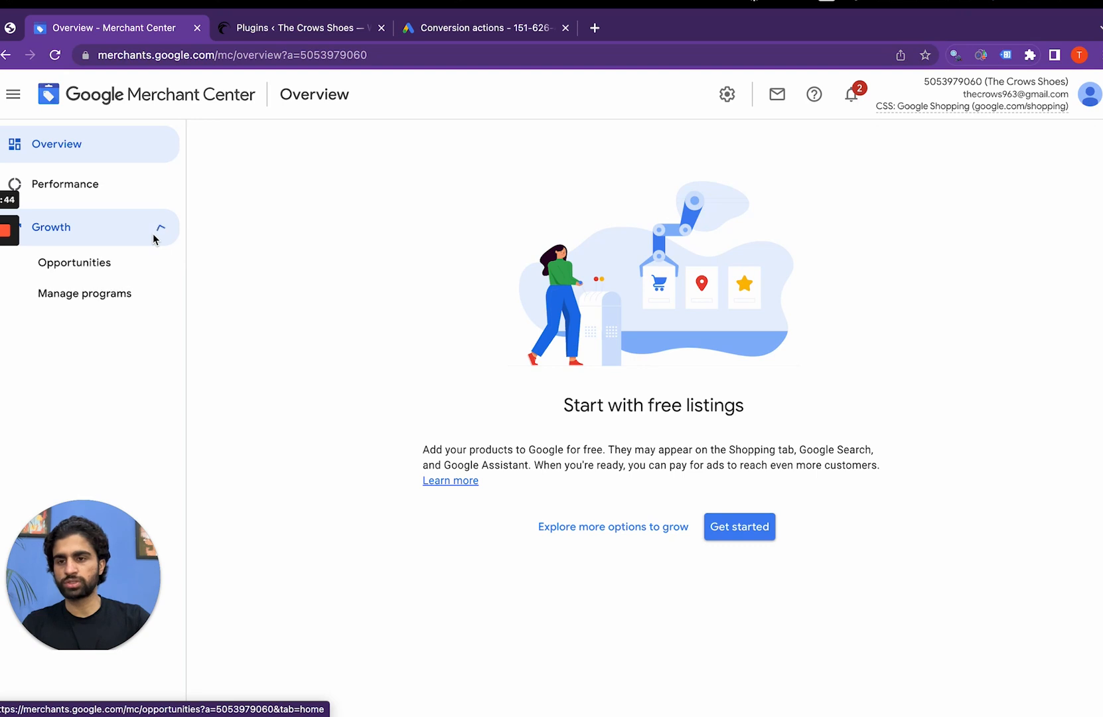
Start the Shopping ads program setup from the manageable growth programs and proceed to its shipping stage
click(132, 294)
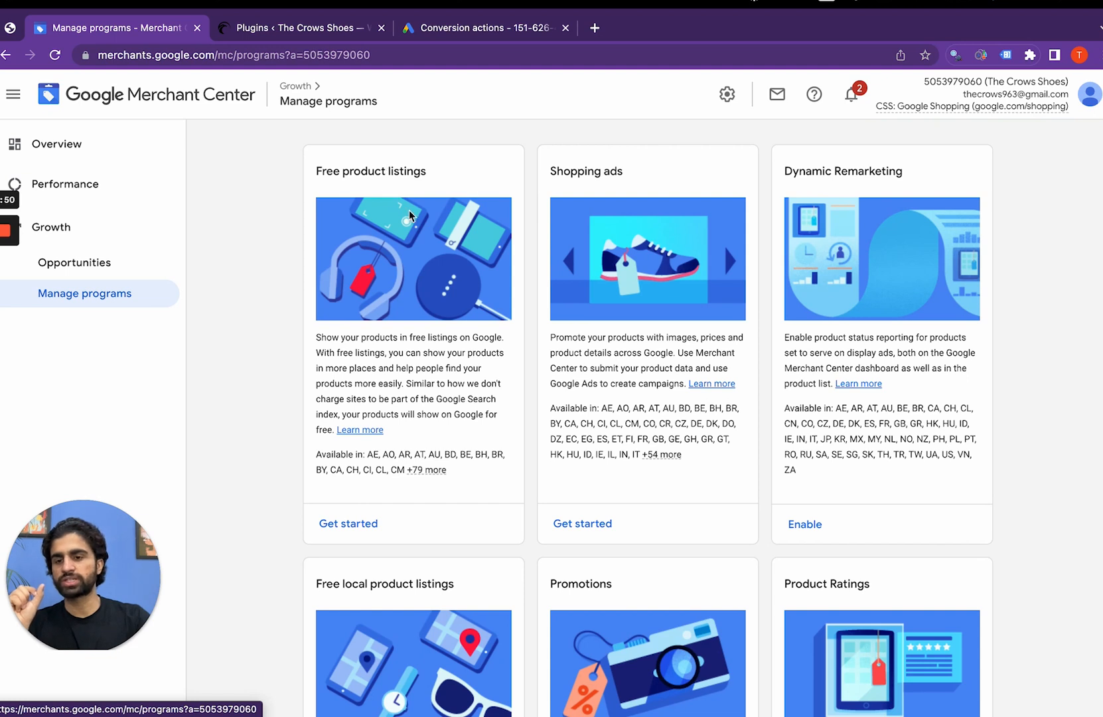
click(583, 524)
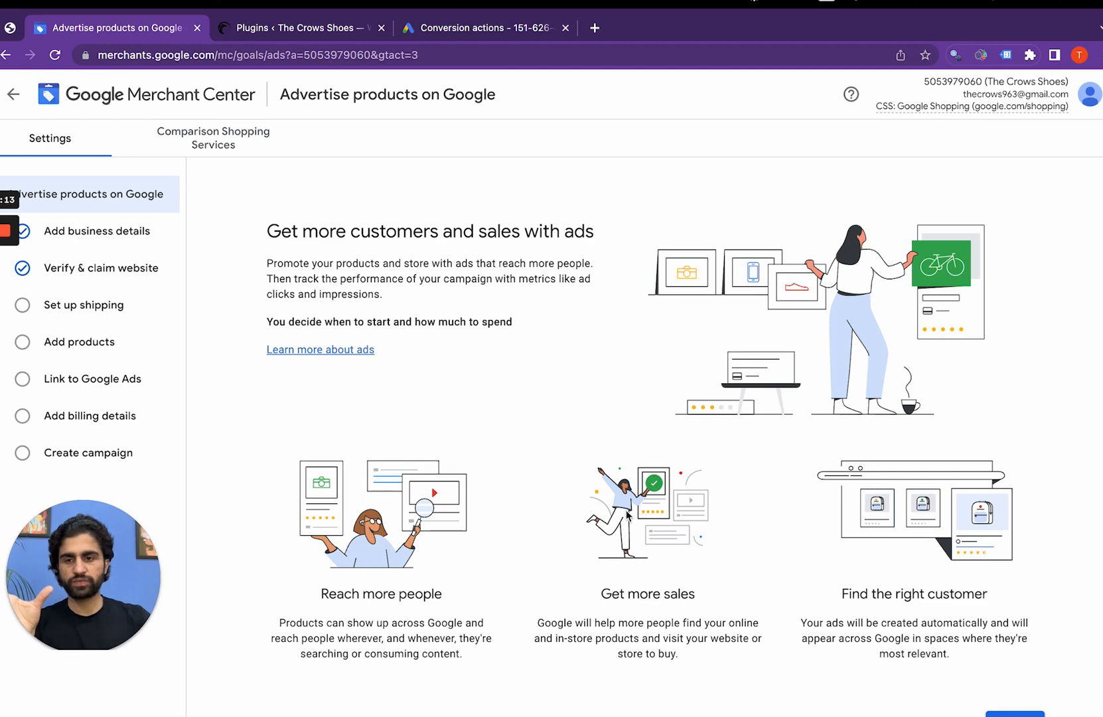
scroll(626, 514, down, 2)
click(1031, 653)
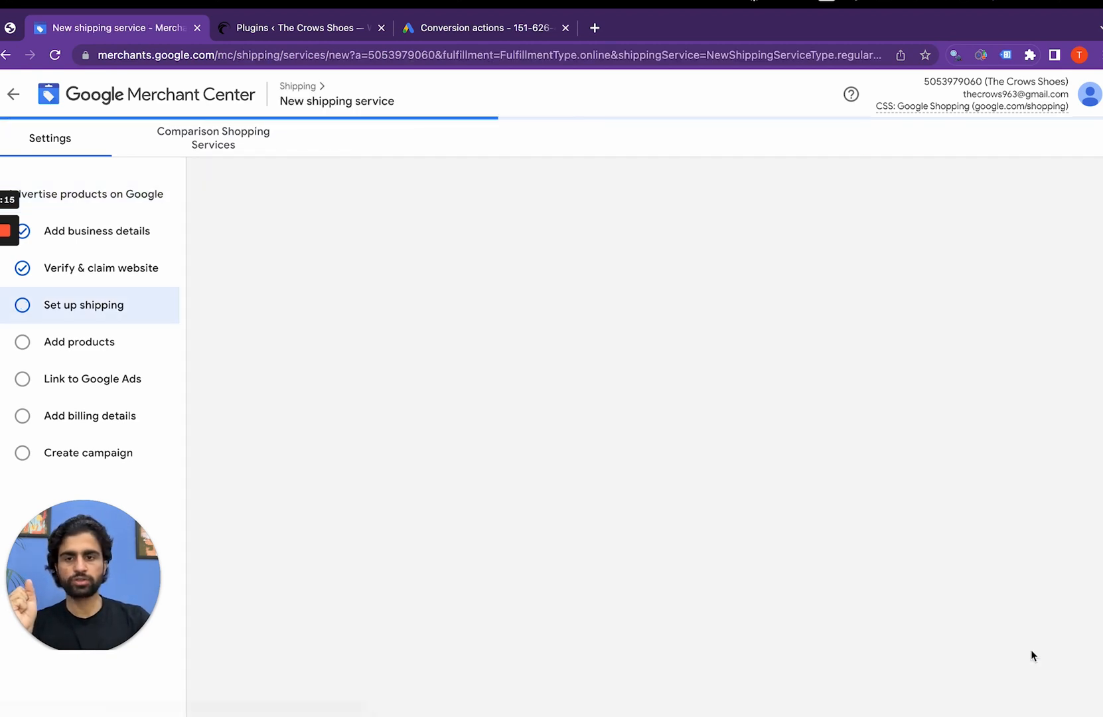
Accept the service coverage for Pakistan in PKR with delivery at the customer's address and proceed to the delivery times
scroll(524, 415, down, 5)
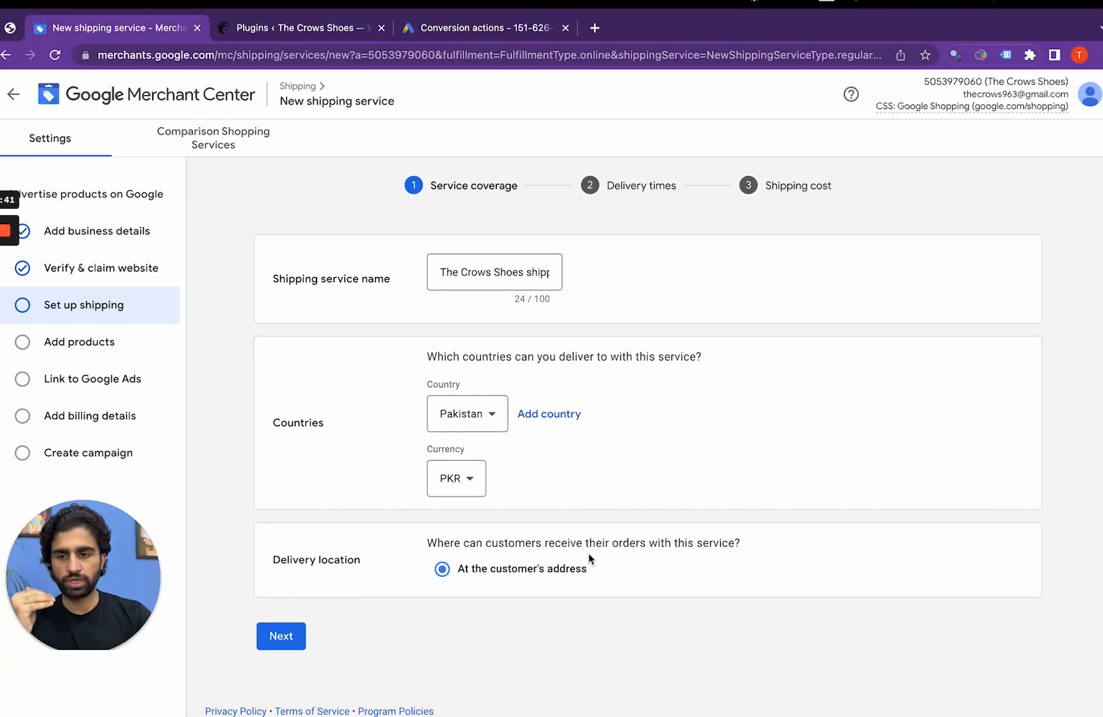
click(279, 636)
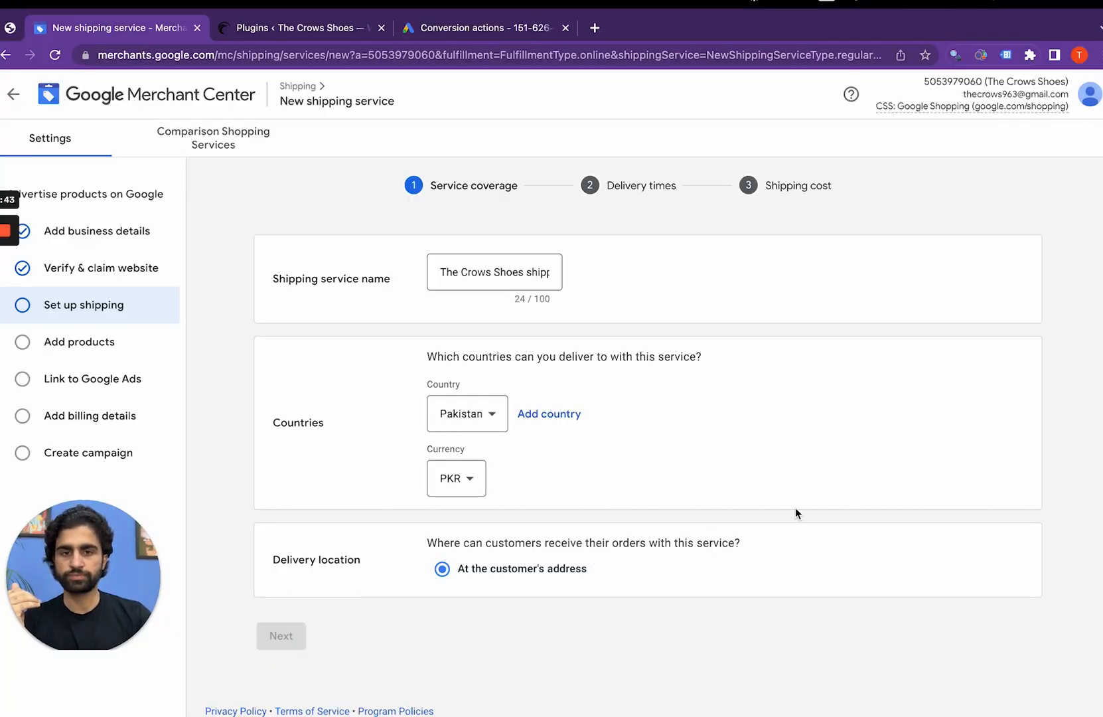
scroll(913, 467, down, 3)
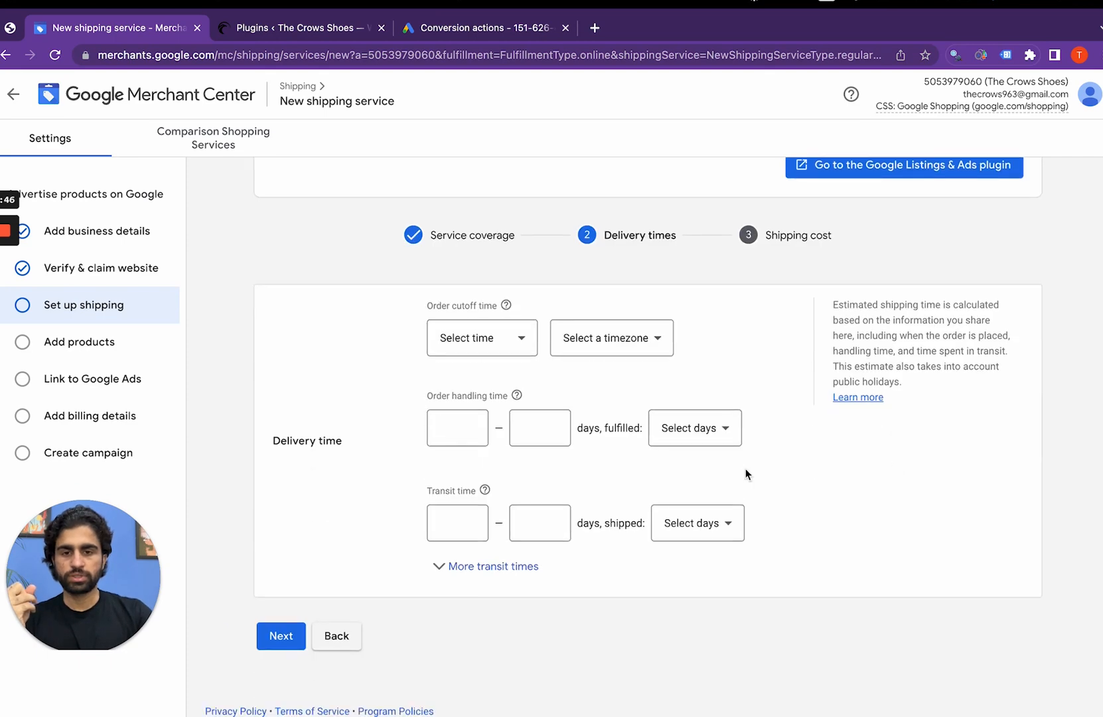
Read the help explanation for the order cutoff time
click(515, 348)
click(710, 370)
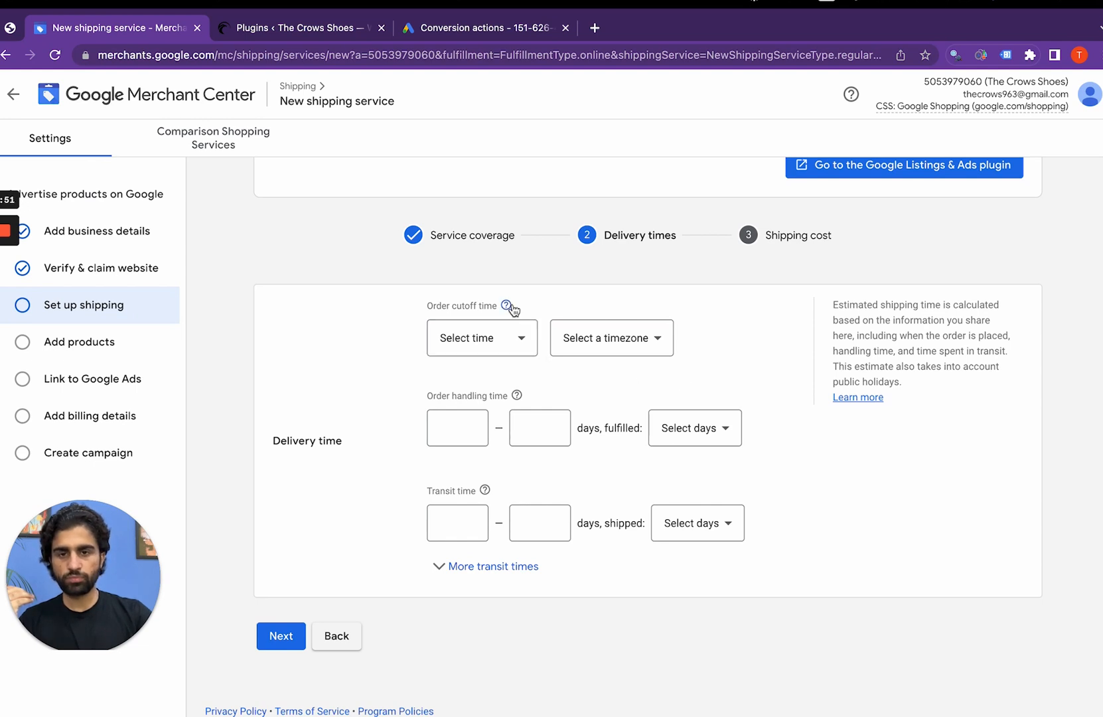
mouse_move(508, 309)
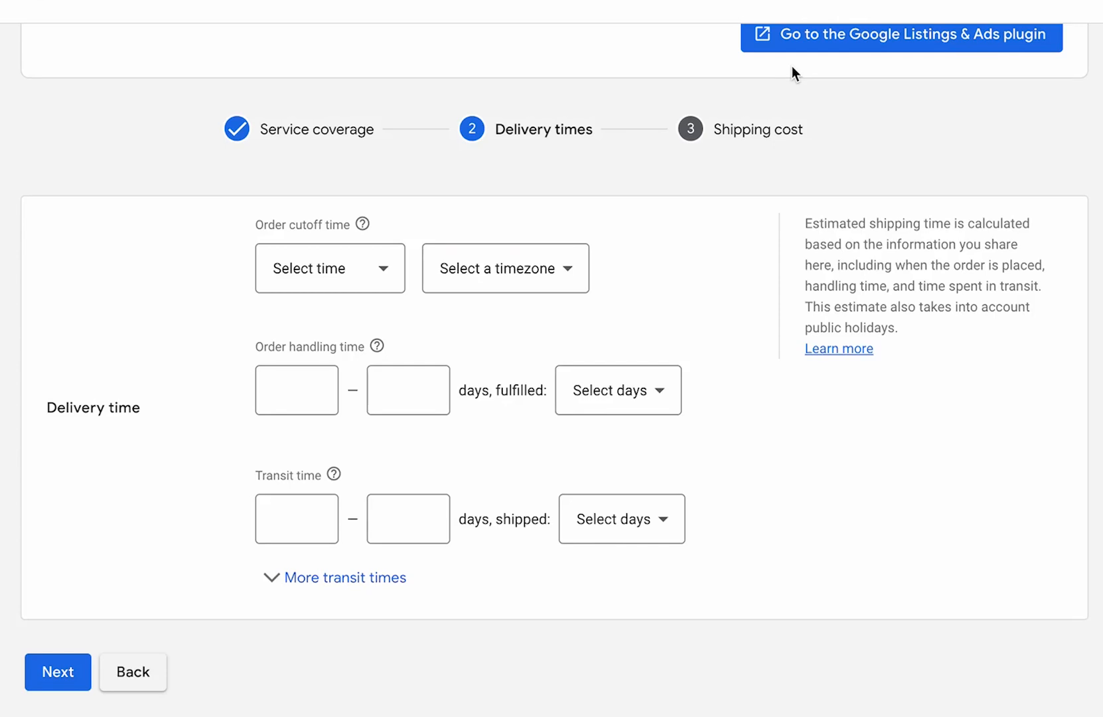
mouse_move(363, 227)
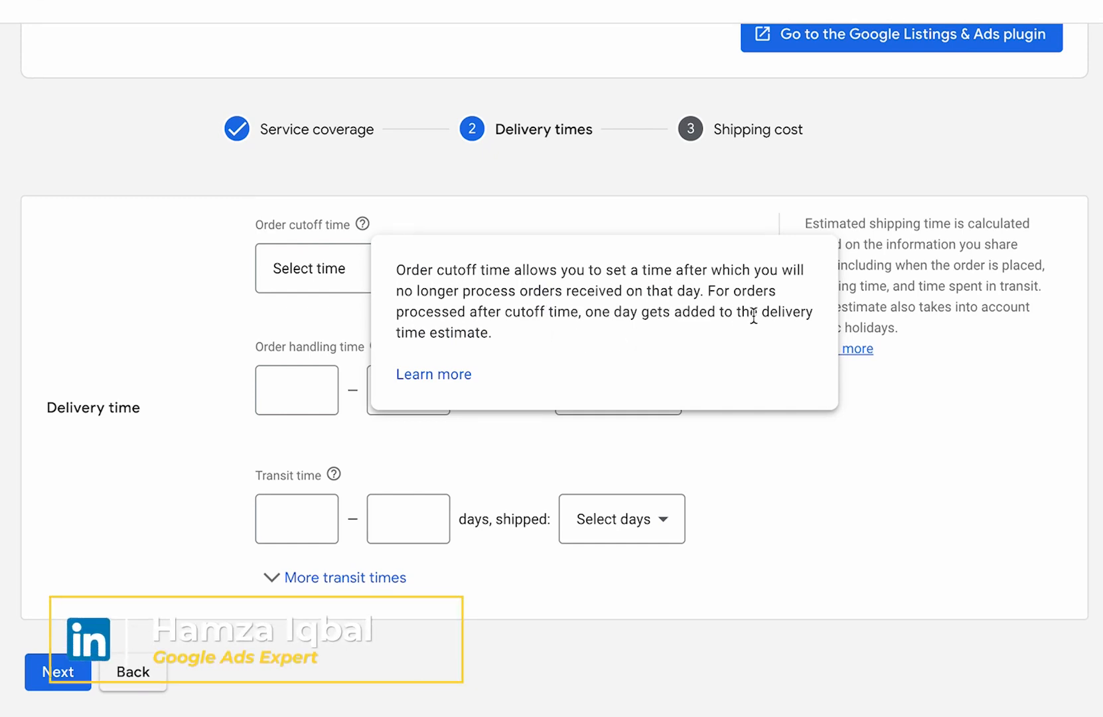
click(803, 469)
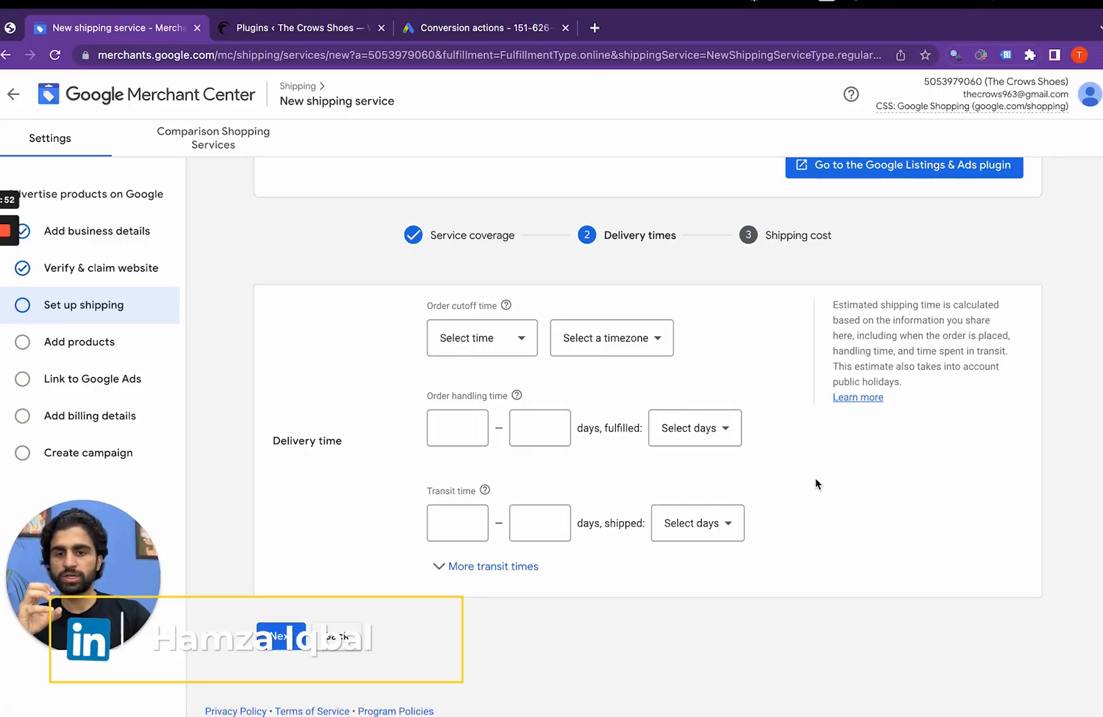
Set the order cutoff time to 12:00 AM
click(482, 338)
scroll(511, 488, down, 10)
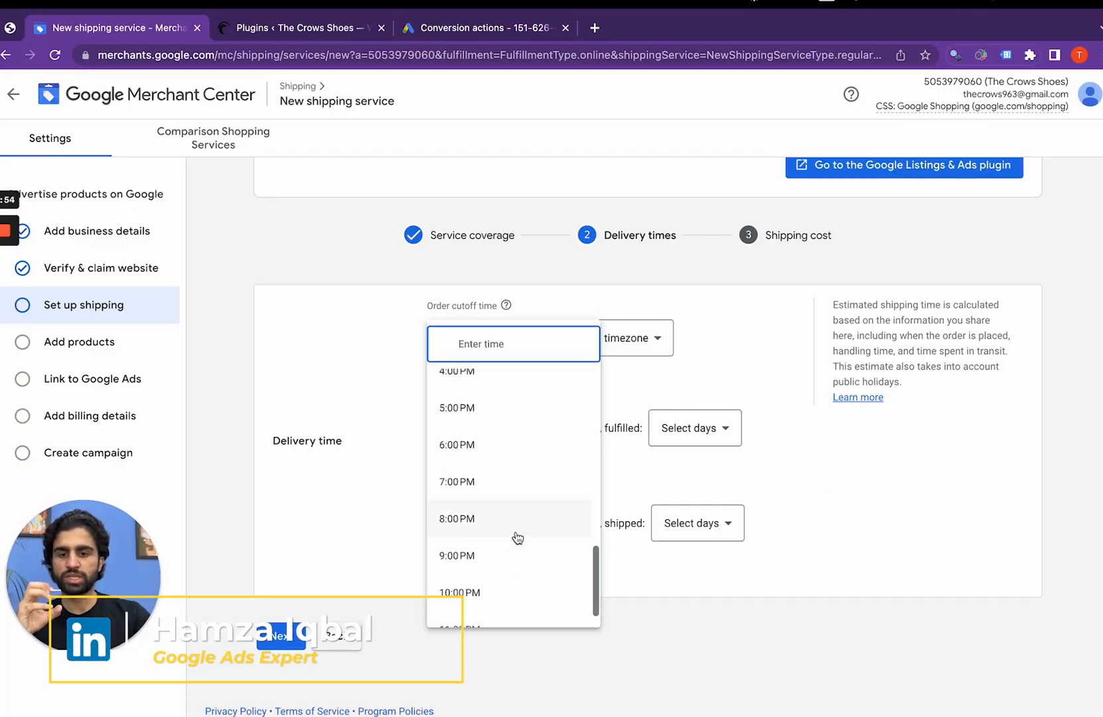
click(520, 557)
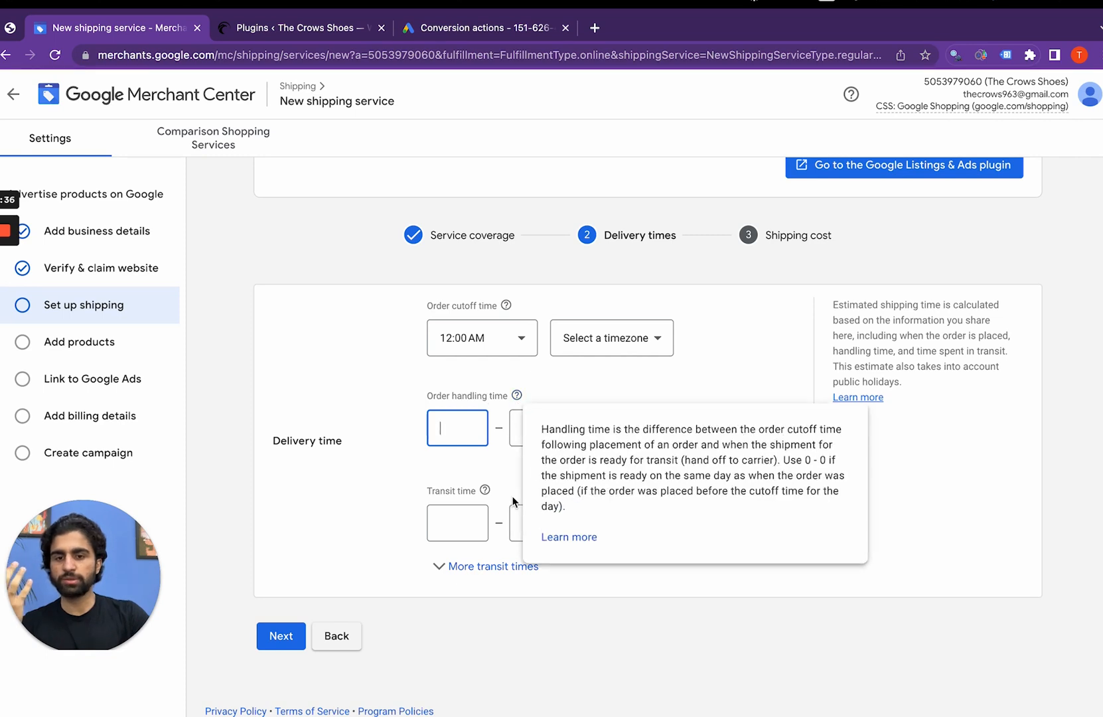
Read the help explanations for the order handling time and the transit time
mouse_move(487, 497)
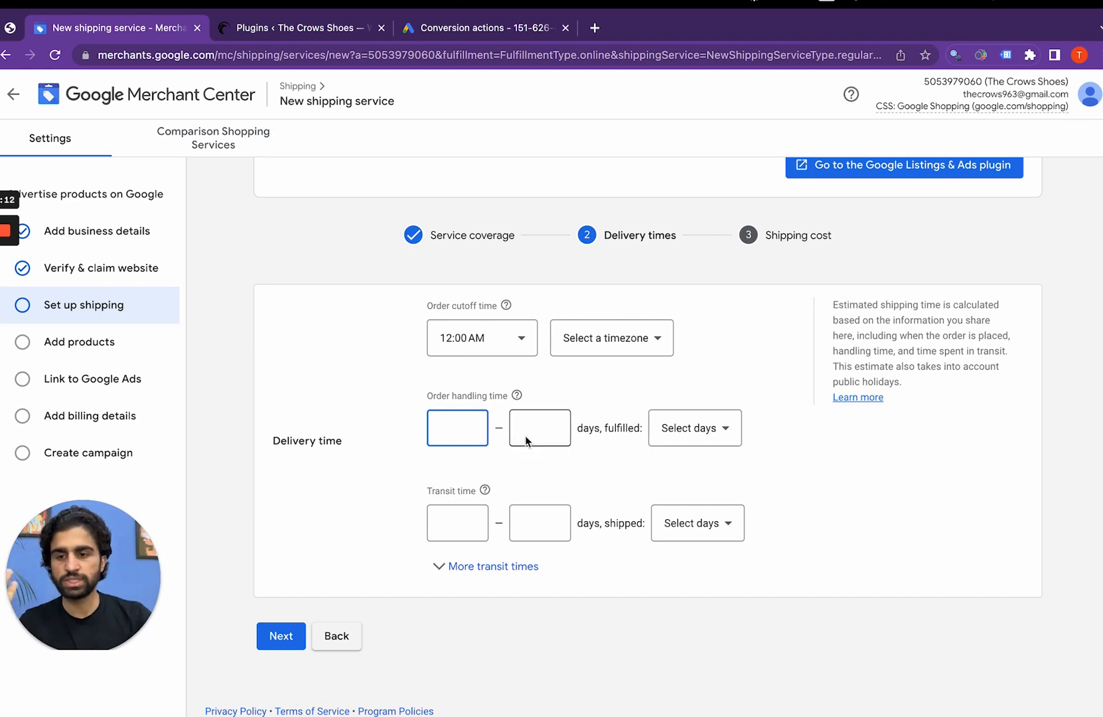
mouse_move(517, 398)
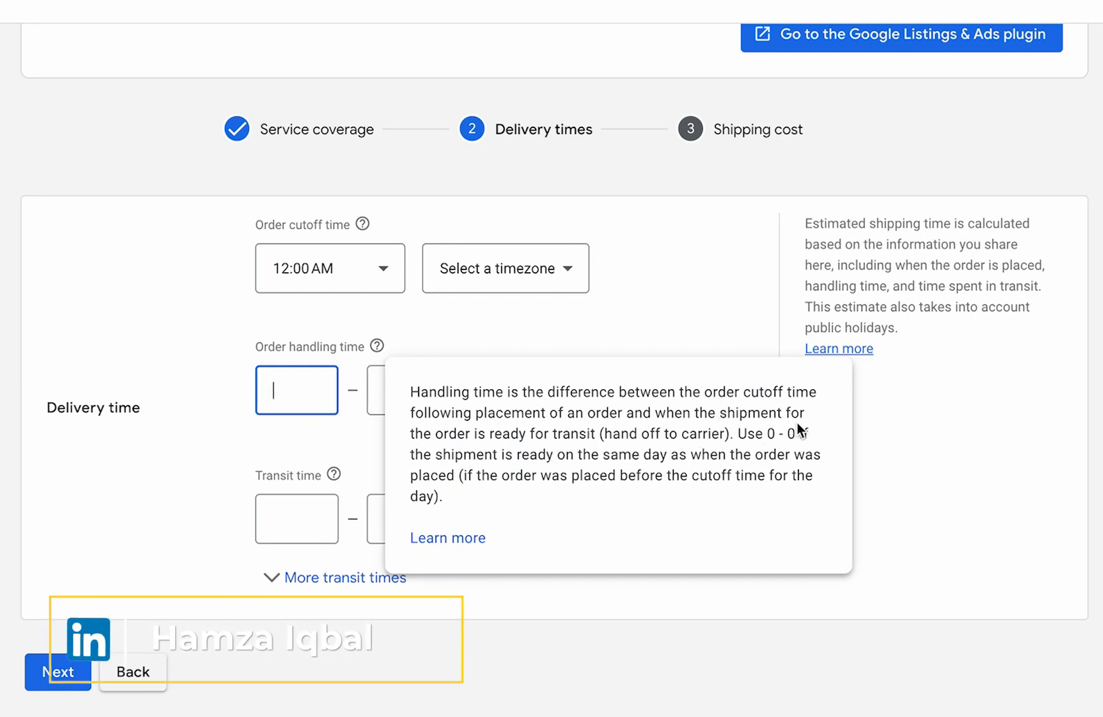
click(860, 459)
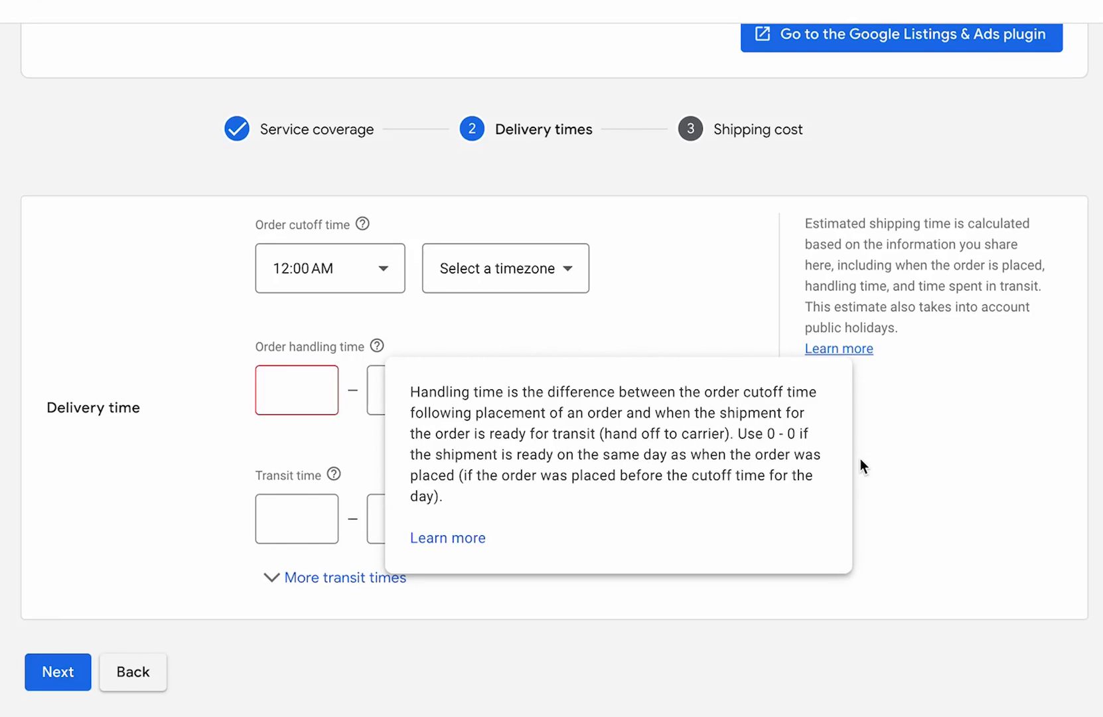
click(334, 474)
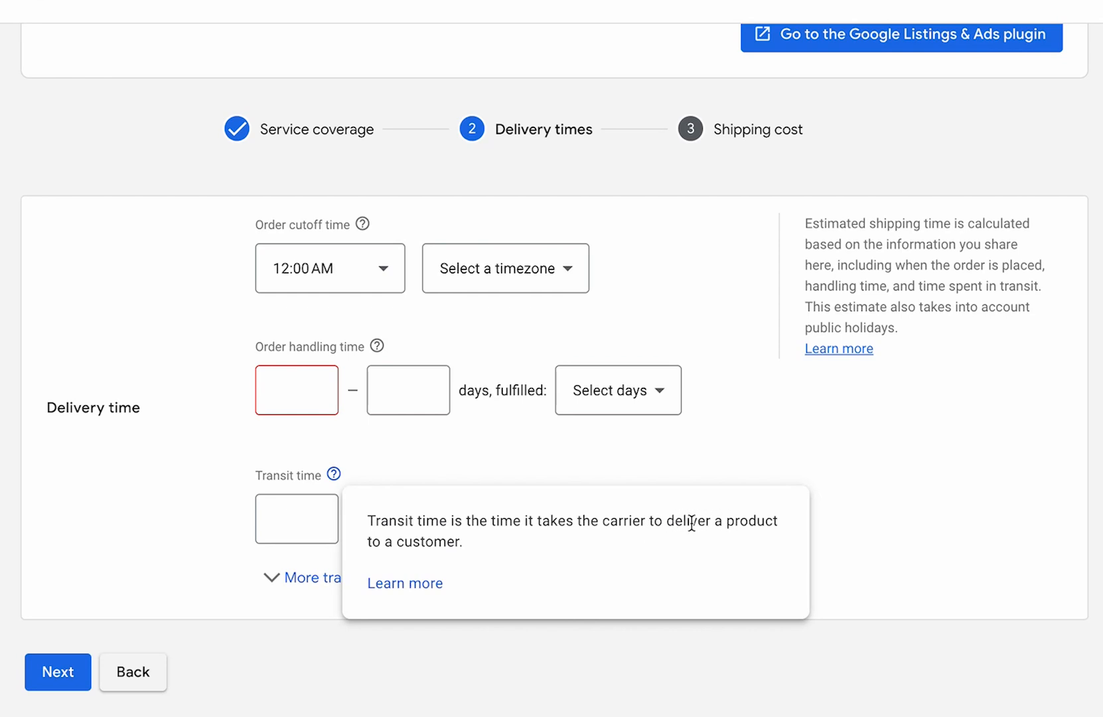
click(865, 458)
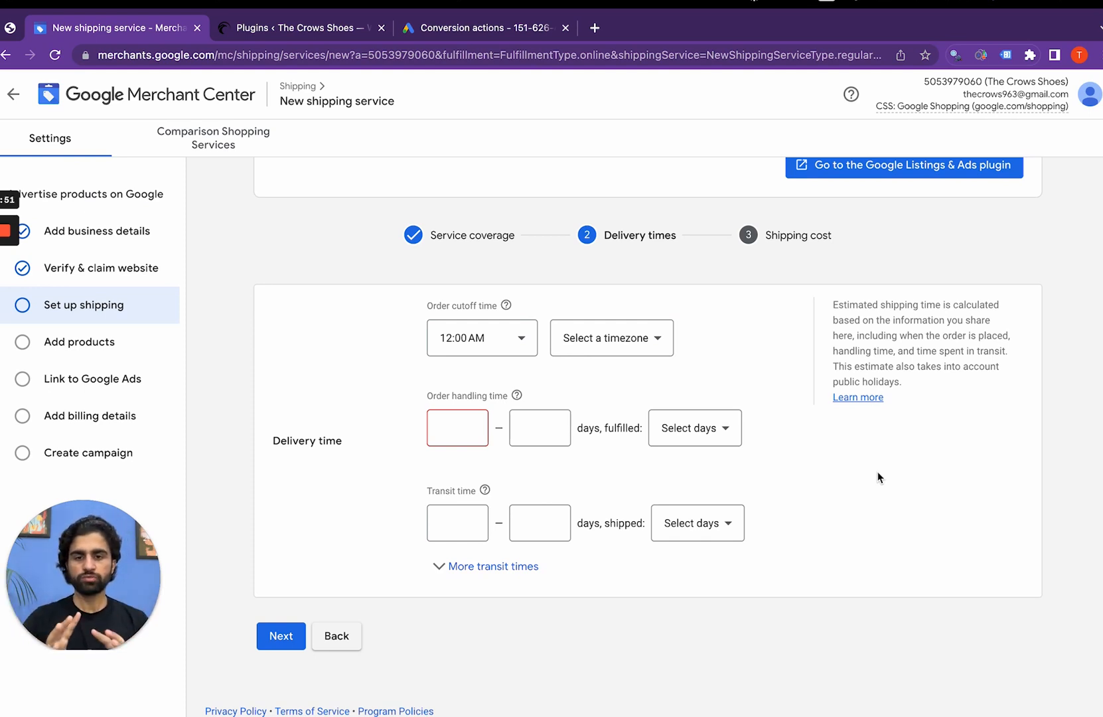
Set the order handling time to a range of 3 to 5 days
click(454, 427)
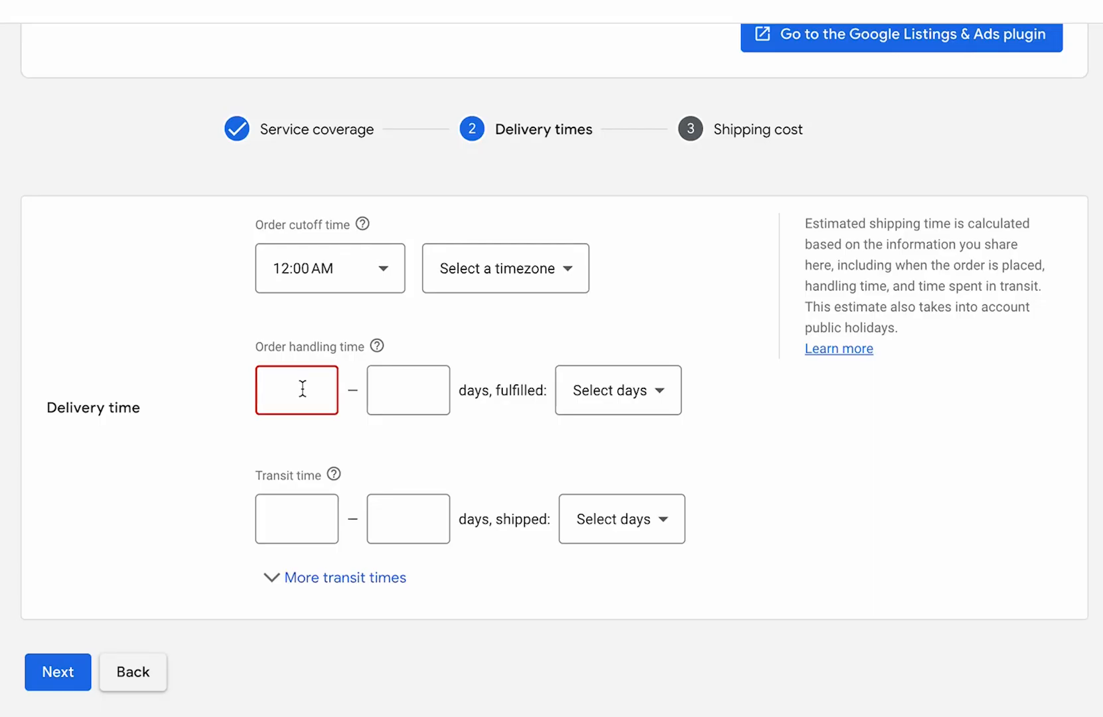
text(3)
click(532, 429)
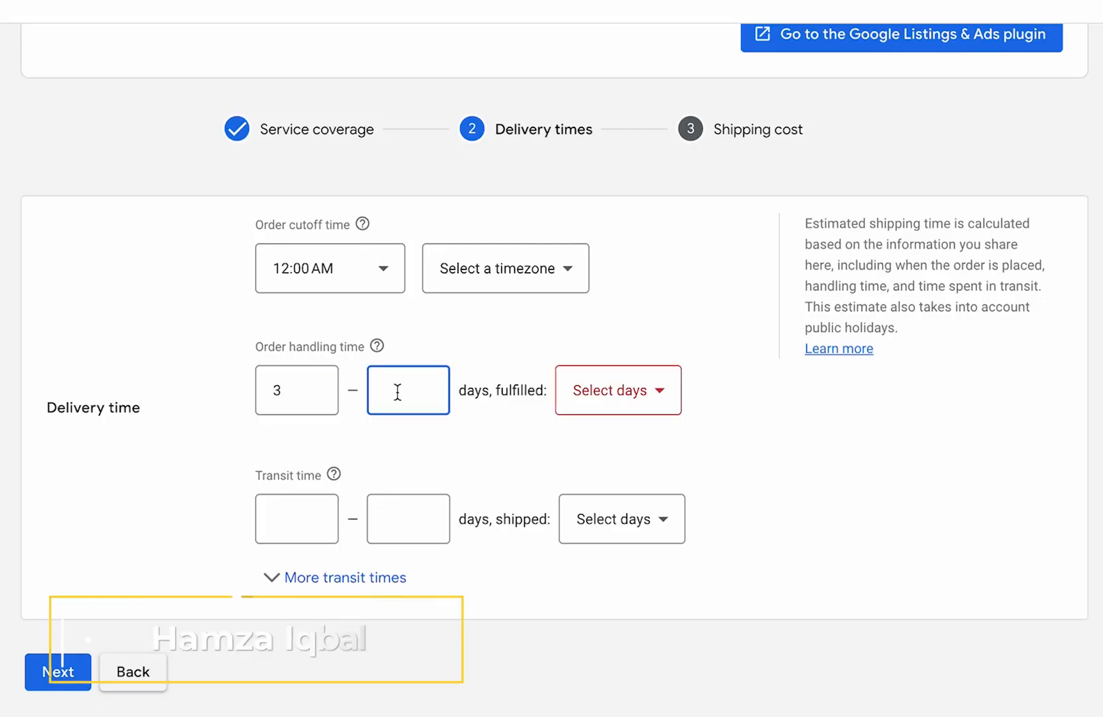
text(5)
Set the transit time to a range of 2 to 3 days
click(292, 524)
text(1)
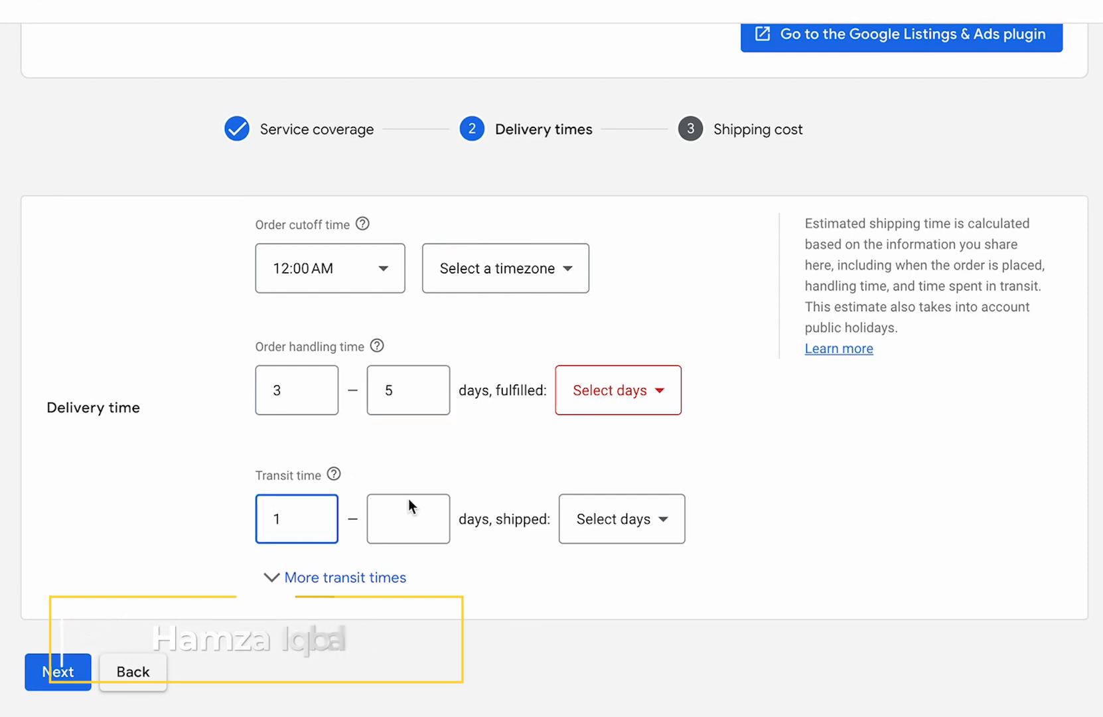
drag(298, 520, 249, 524)
text(2)
click(391, 516)
text(3)
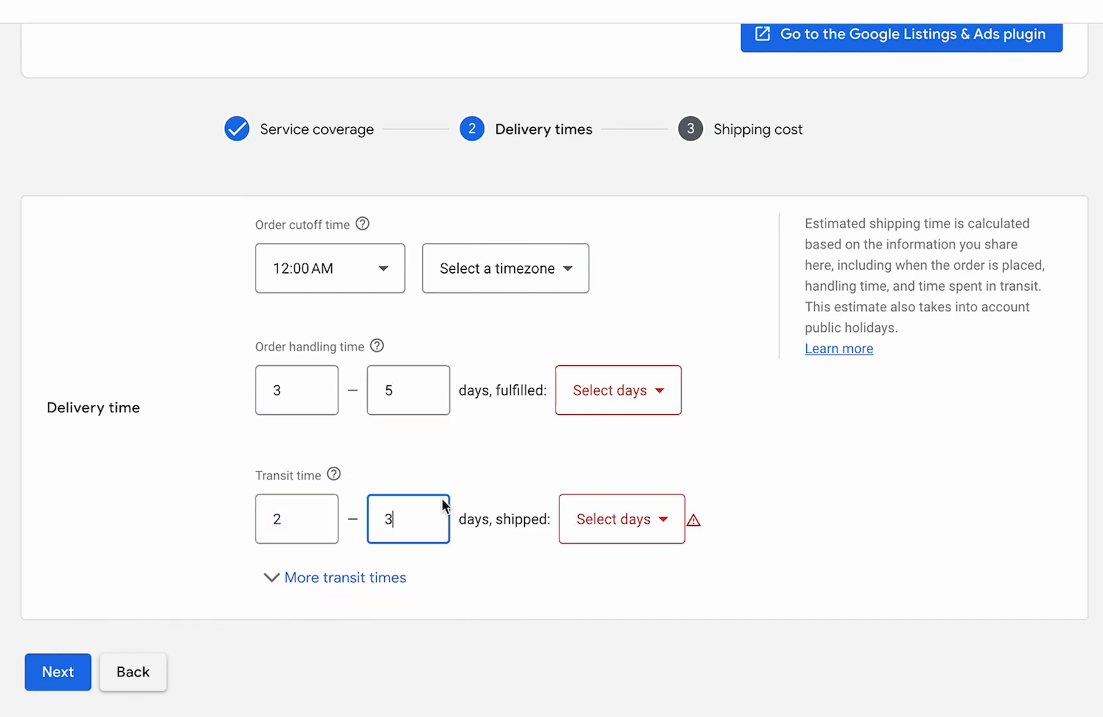
Set both the order fulfilment days and the shipping days to Mon – Fri
click(631, 387)
click(657, 410)
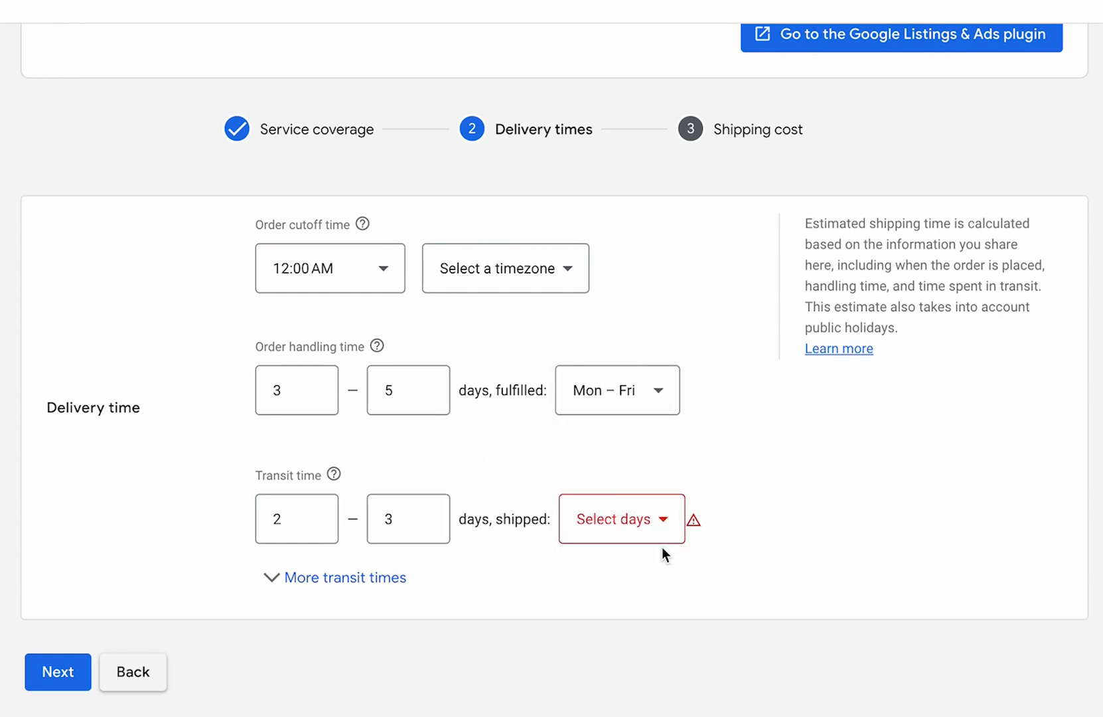
click(653, 523)
click(646, 545)
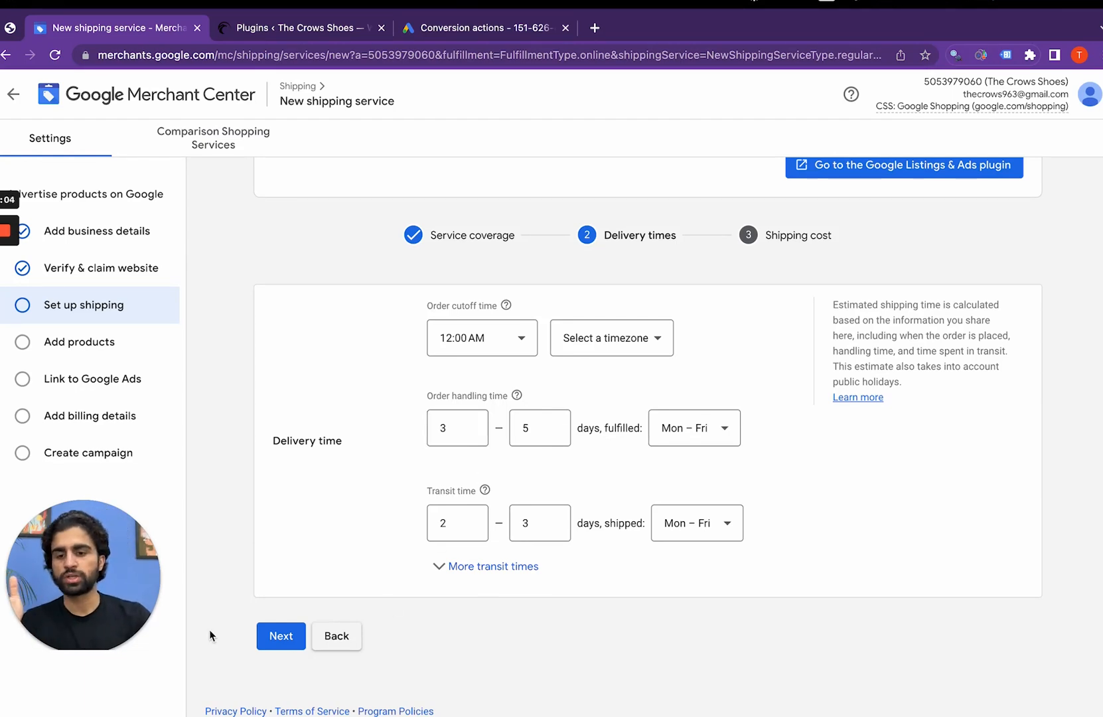
Set the cutoff timezone to (GMT+05:00) Pakistan Standard Time (Karachi) and proceed to the shipping cost
click(286, 645)
click(594, 342)
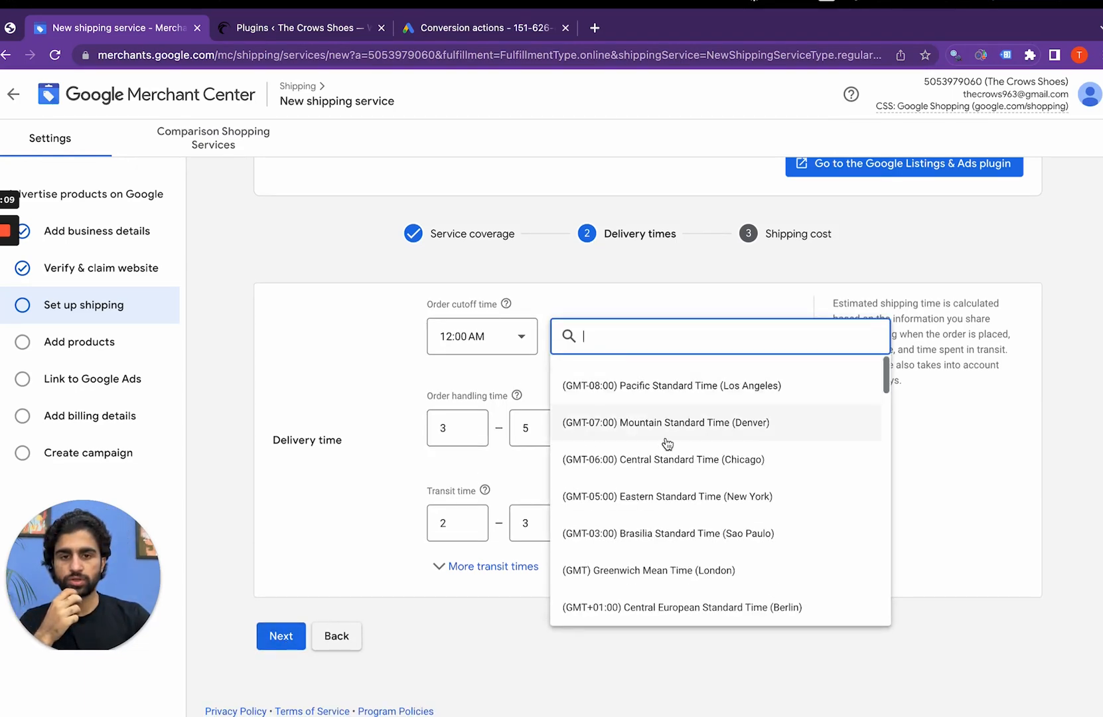
text(kara)
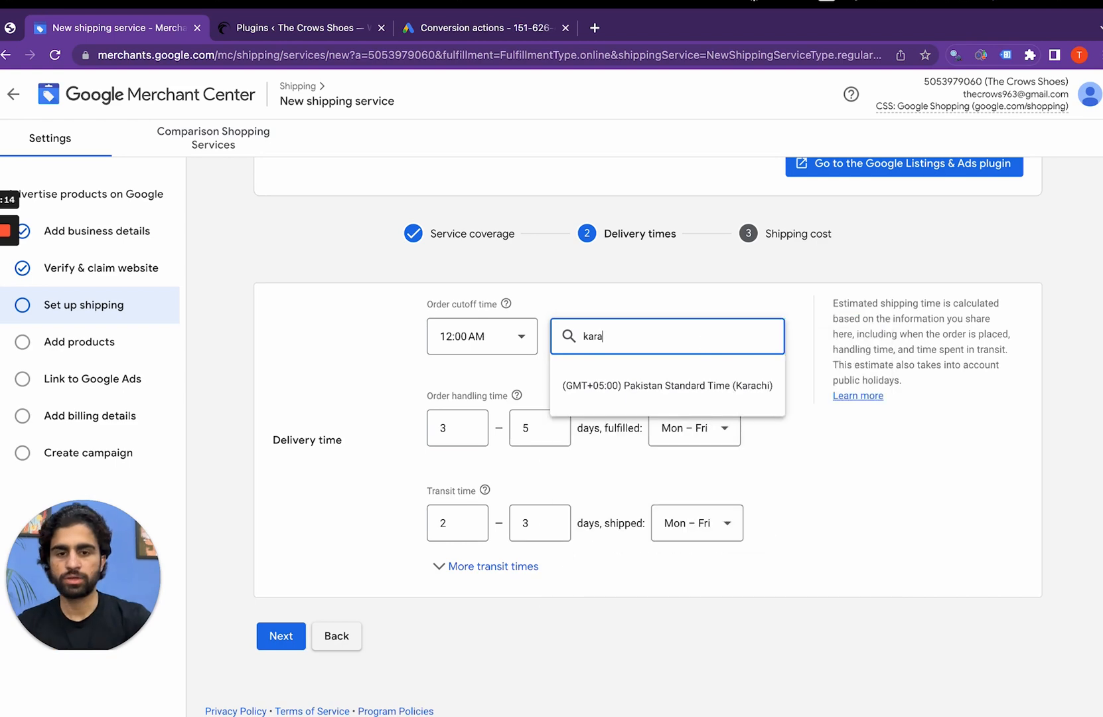
click(737, 386)
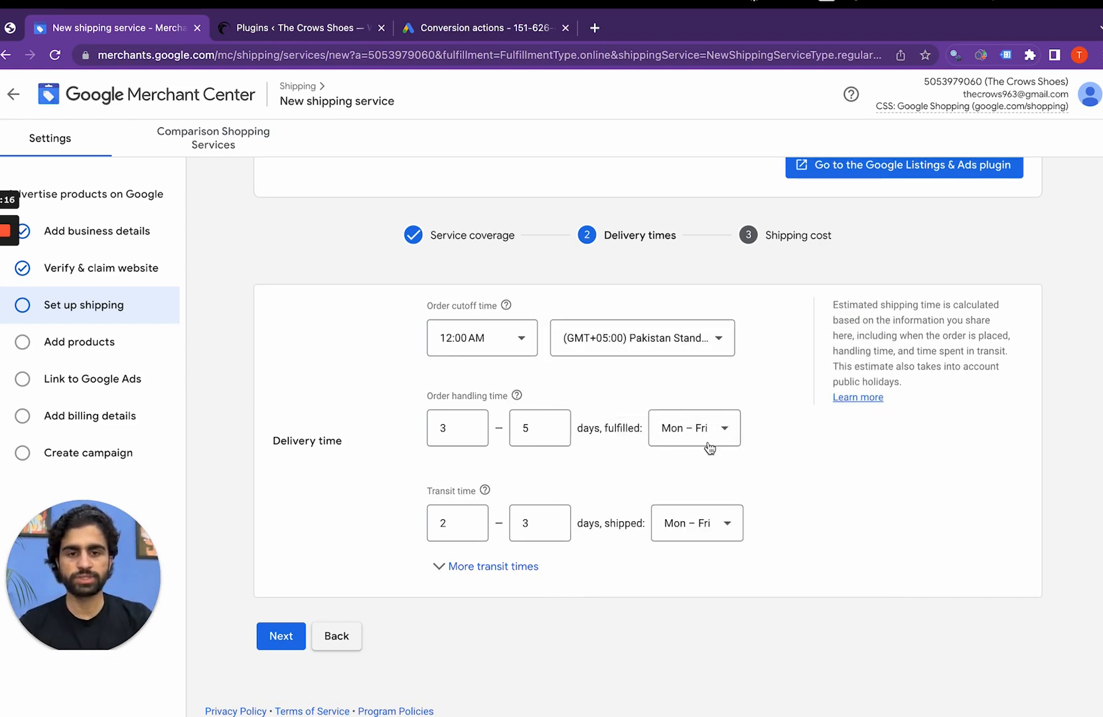
click(281, 636)
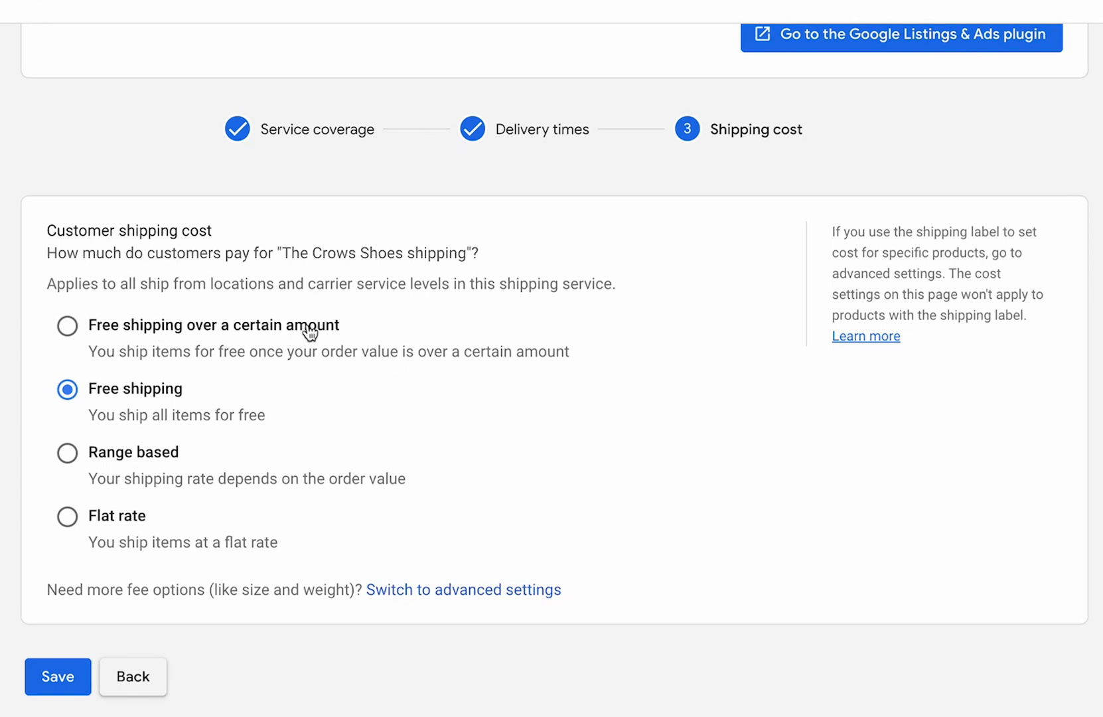
Try out free shipping over a certain amount and a flat rate of PKR 1000 as the customer shipping cost
click(70, 328)
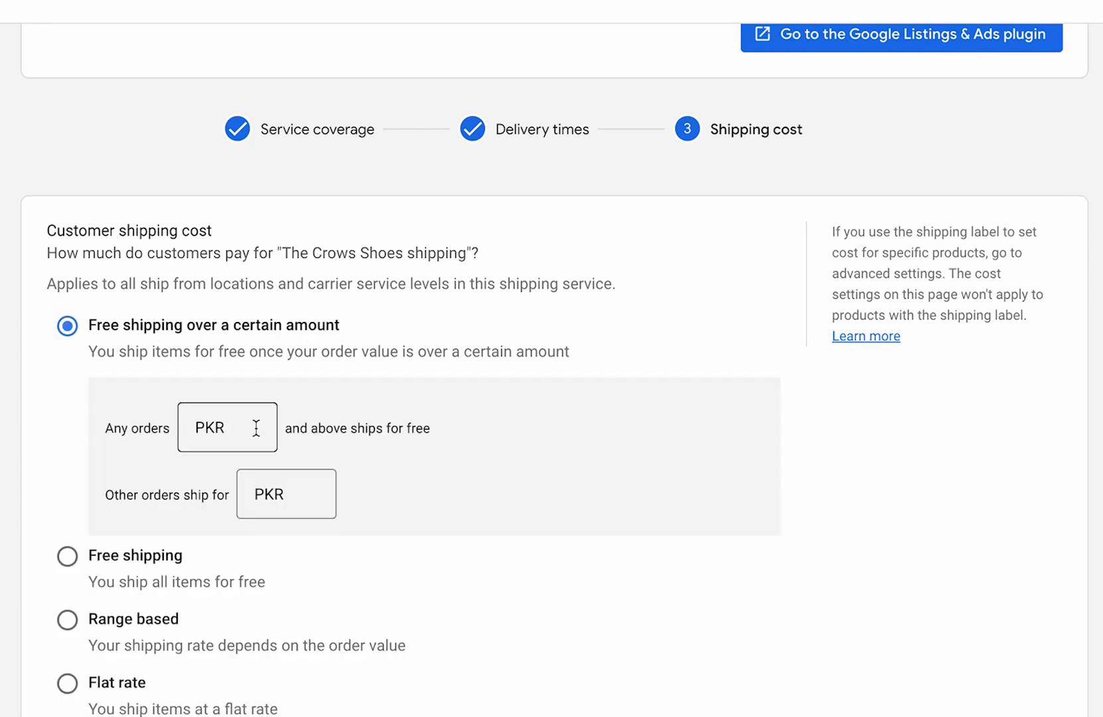
click(256, 428)
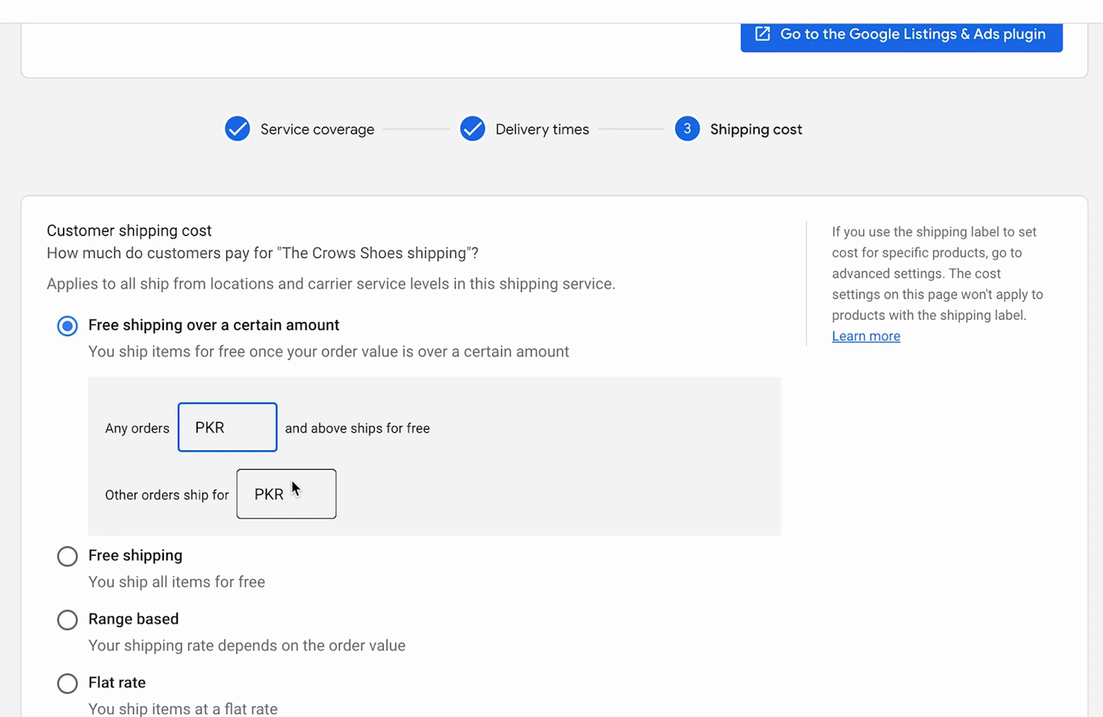
click(69, 563)
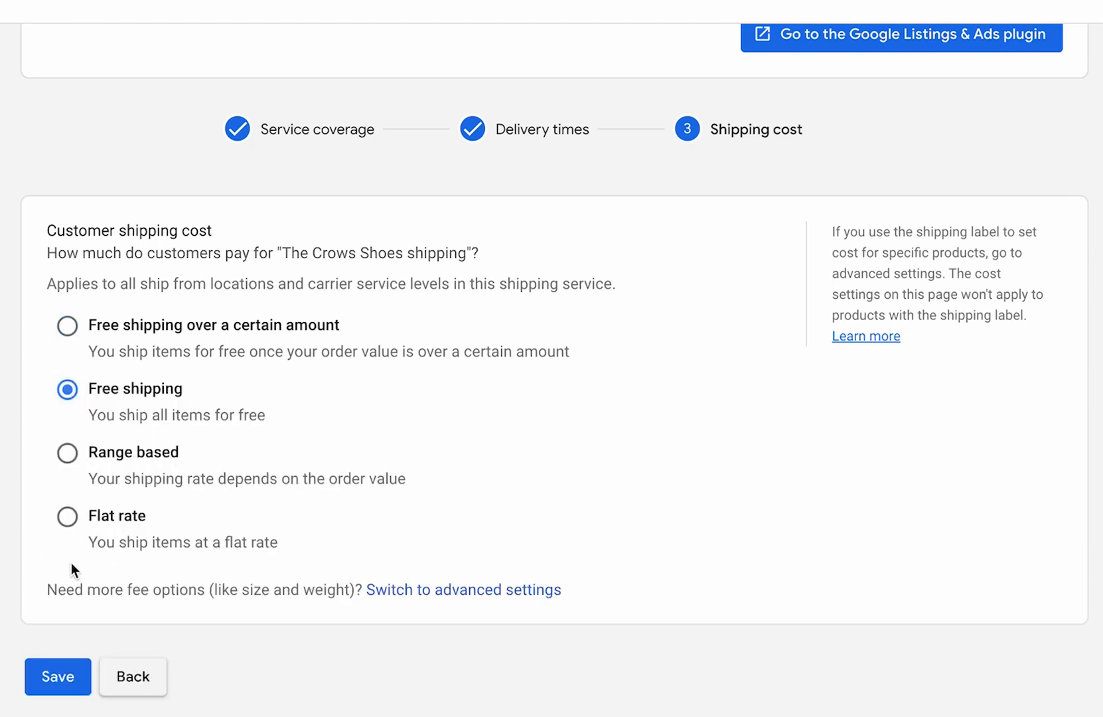
click(66, 518)
click(328, 618)
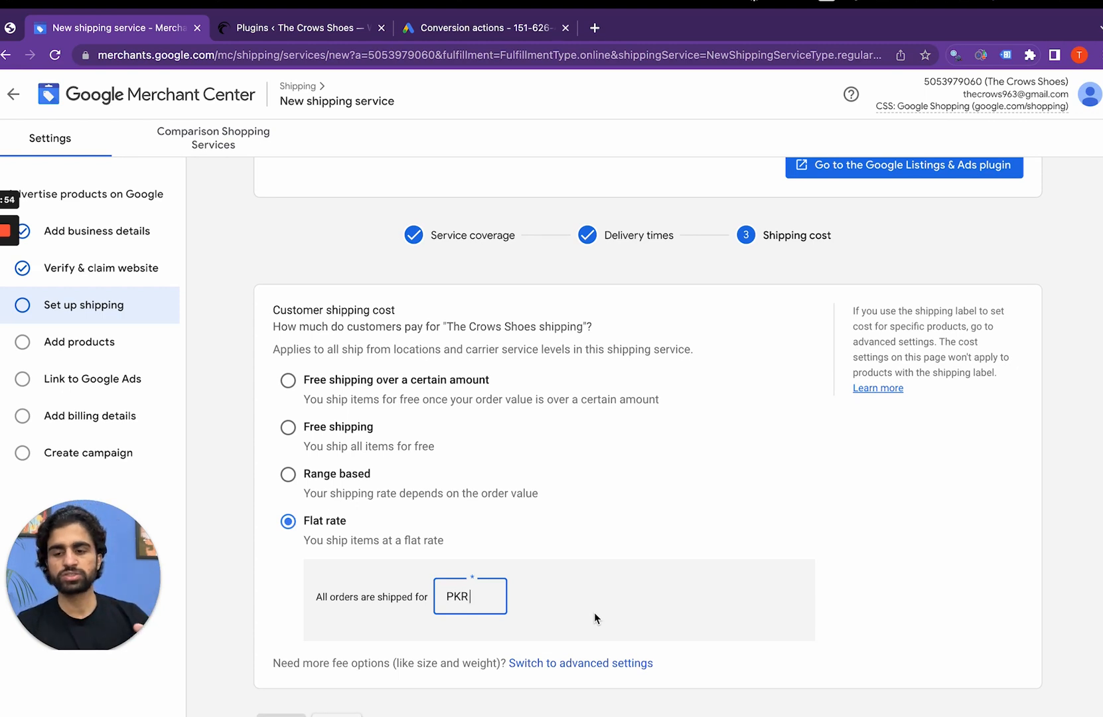
text(1000)
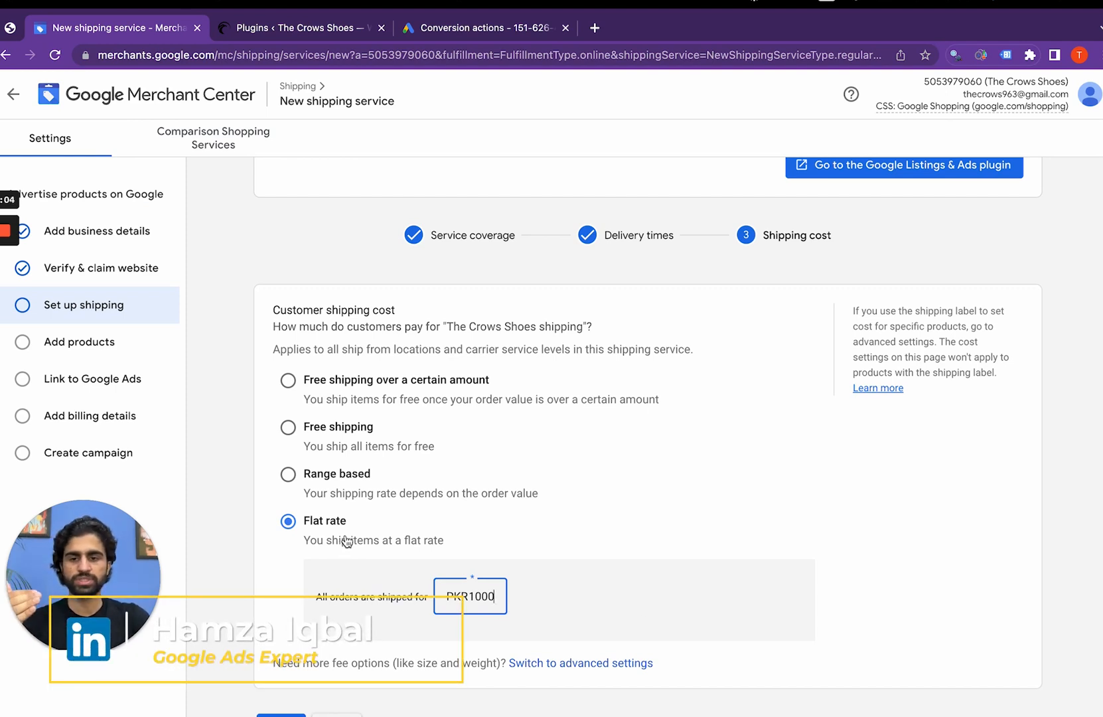
Save the shipping service with Free shipping as the customer shipping cost and continue to adding products
click(288, 442)
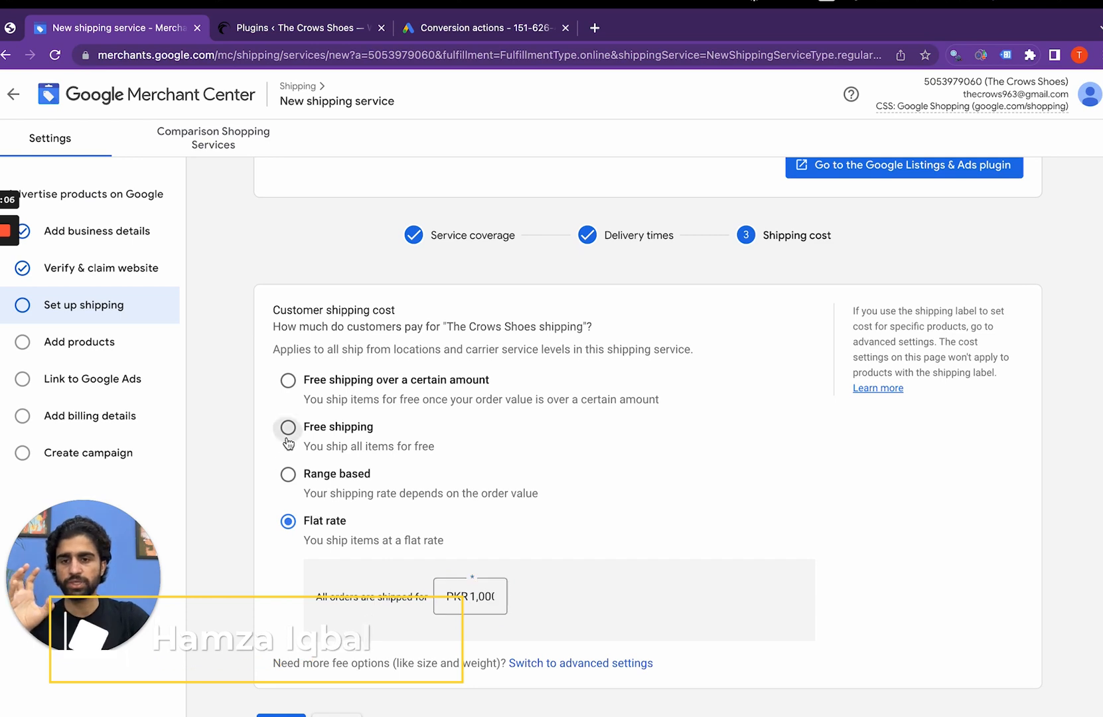
click(282, 639)
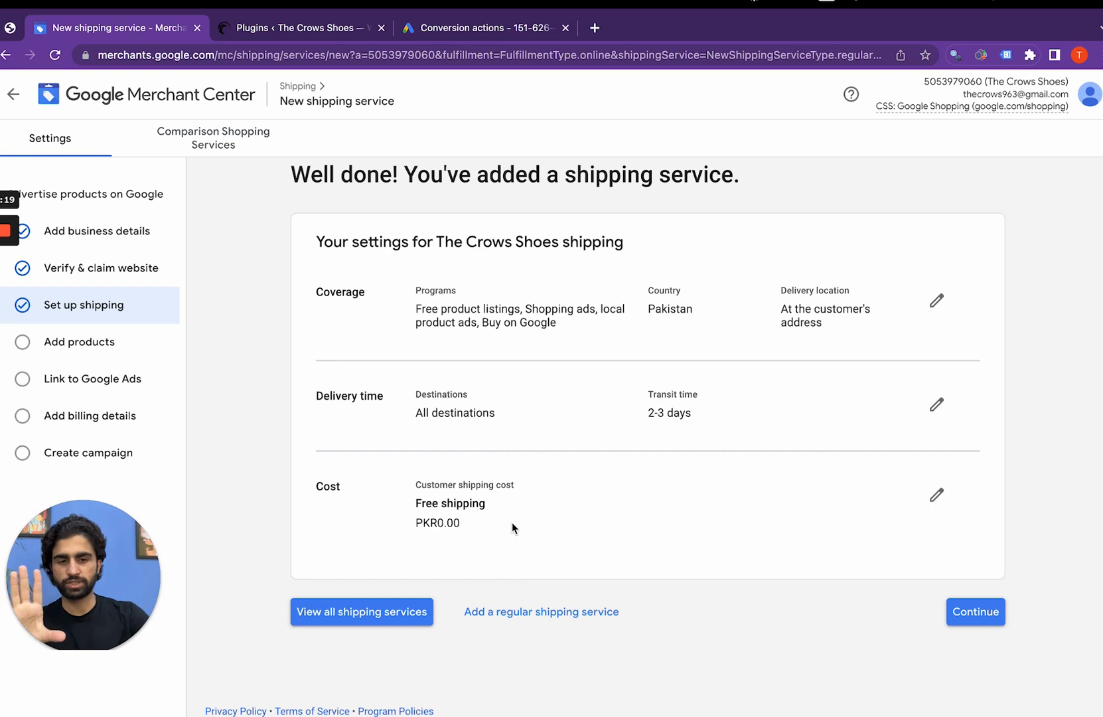
click(959, 614)
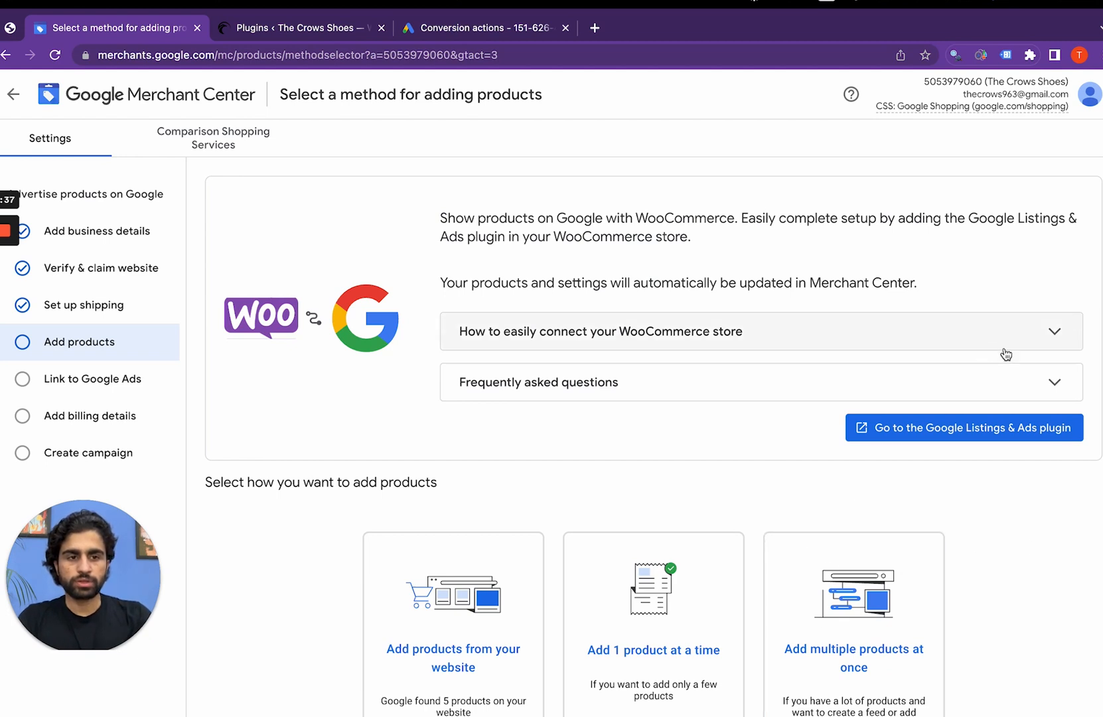
Choose to add multiple products at once and save Pakistan as the new primary feed's target country
click(844, 585)
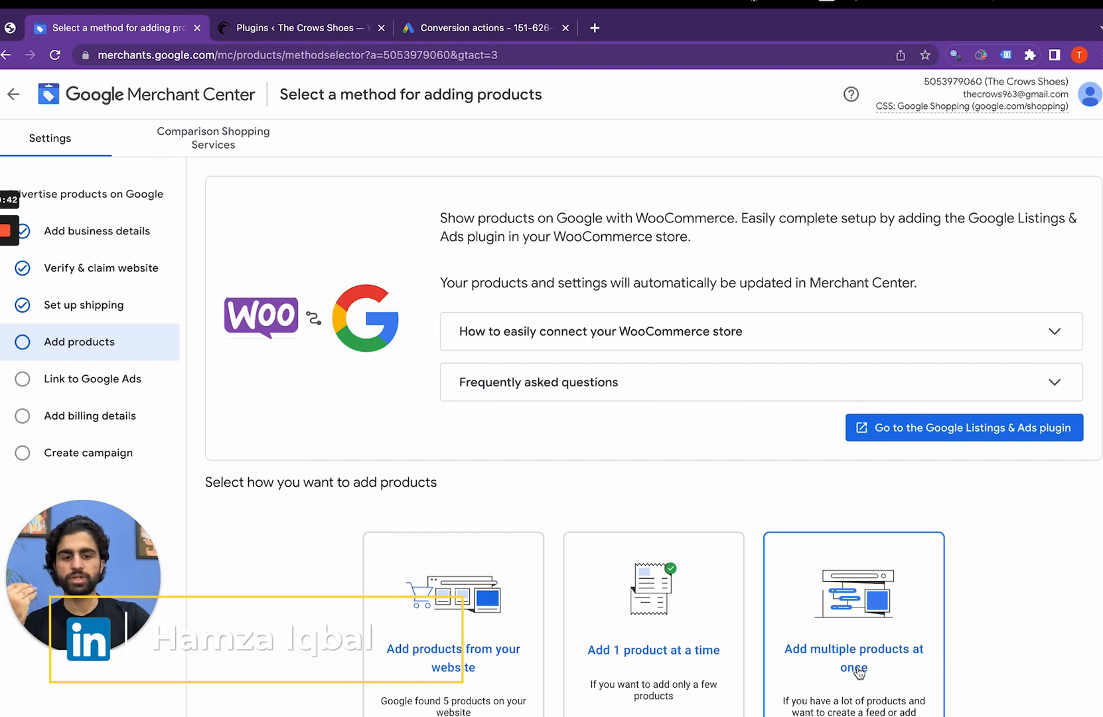
click(853, 670)
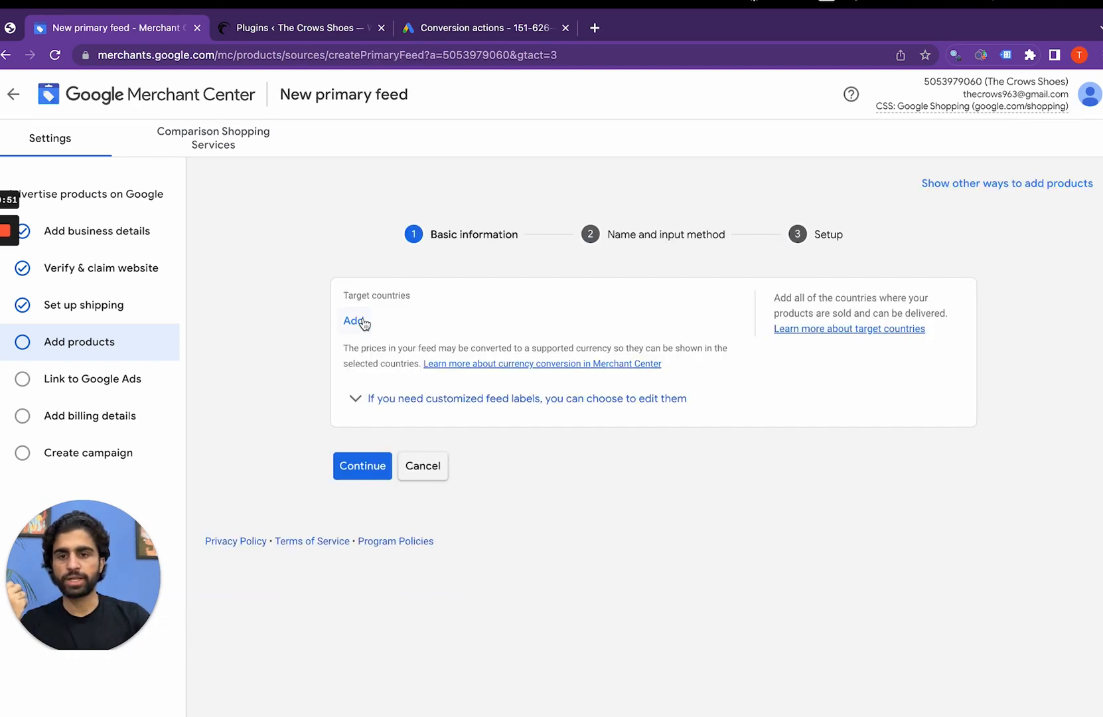
click(352, 319)
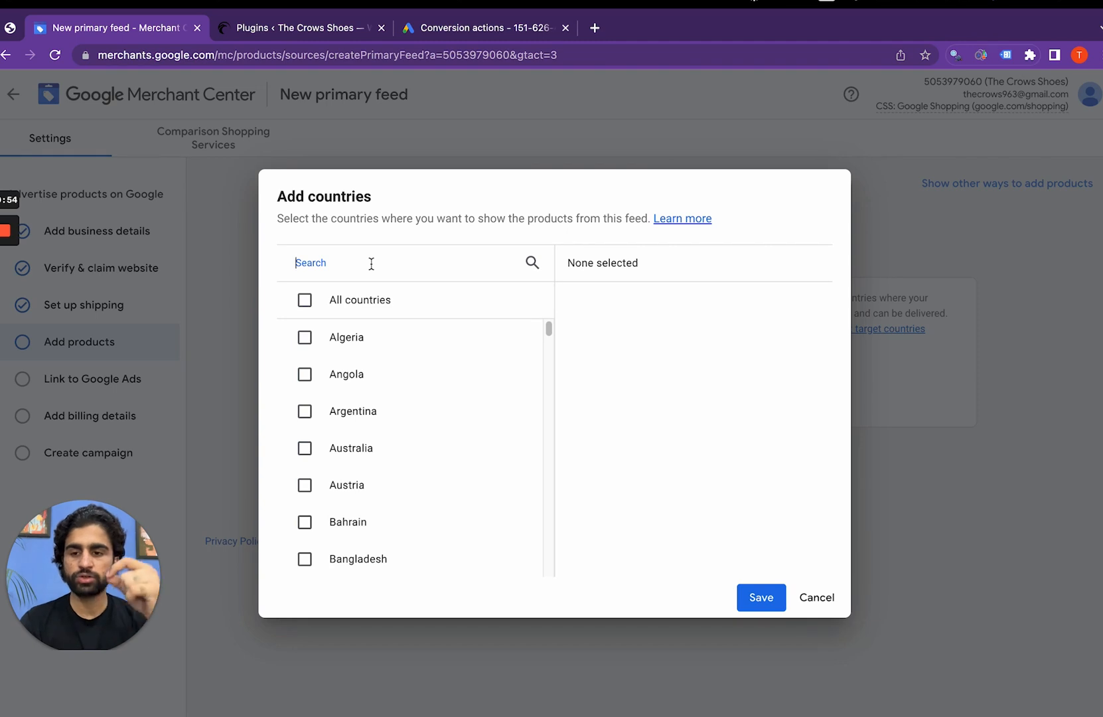
text(Paki)
click(365, 343)
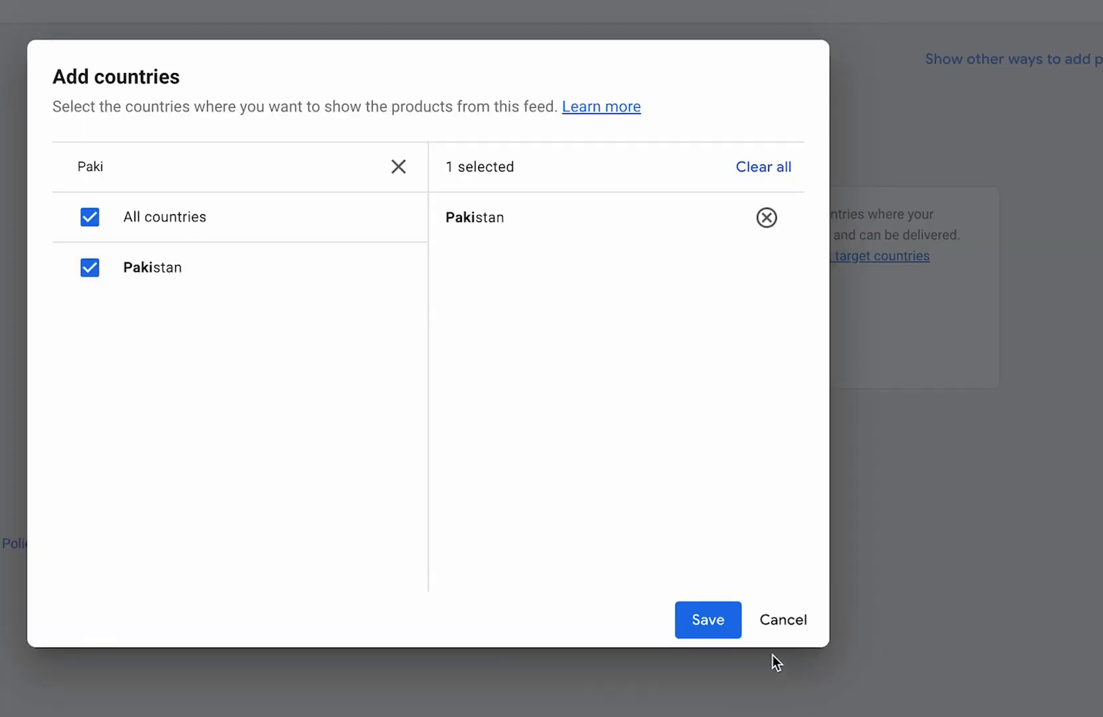
click(723, 629)
Set the feed's language to English and continue to the feed name and input method
click(229, 364)
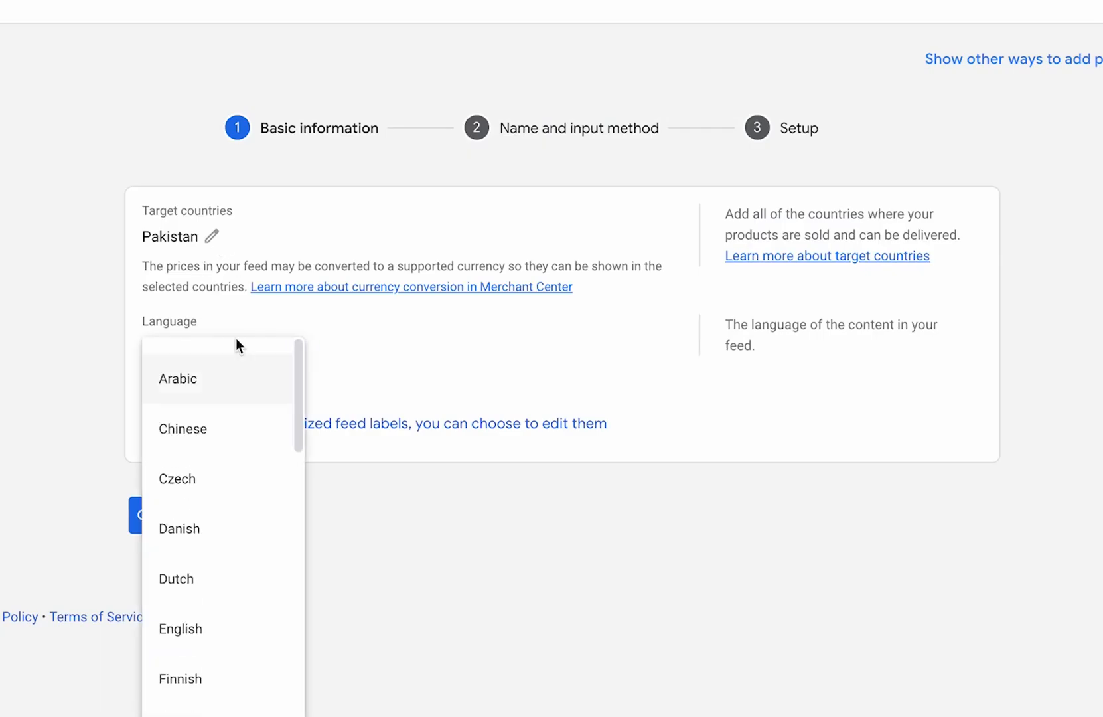
click(191, 645)
scroll(379, 405, down, 1)
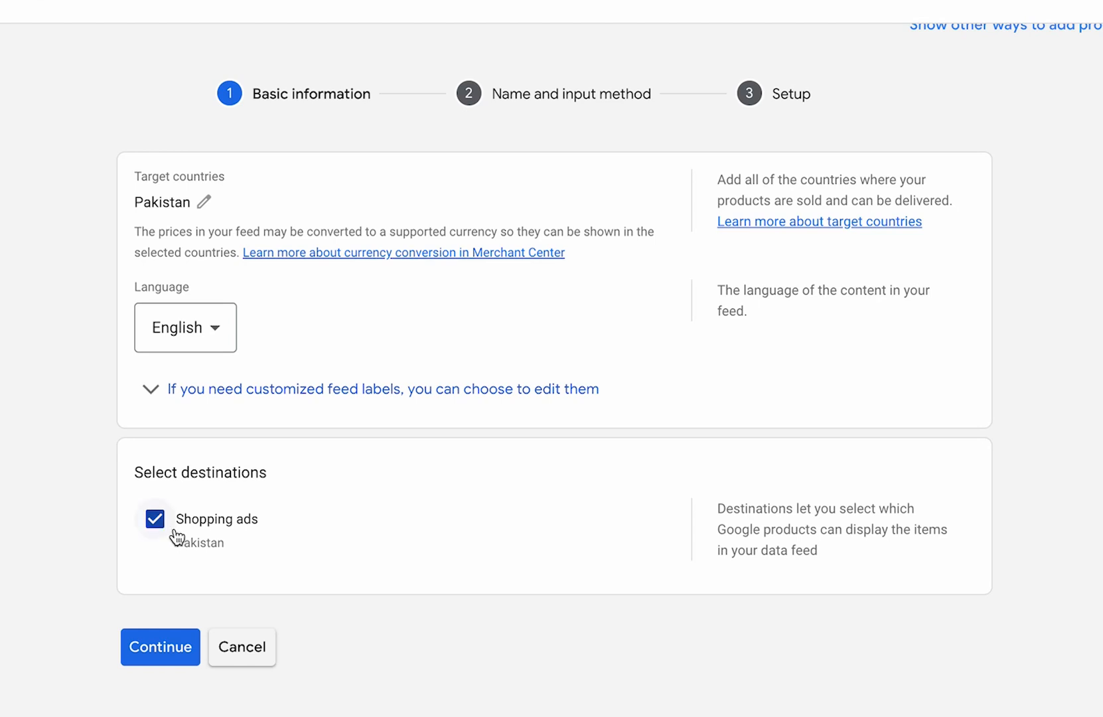
click(178, 660)
click(285, 313)
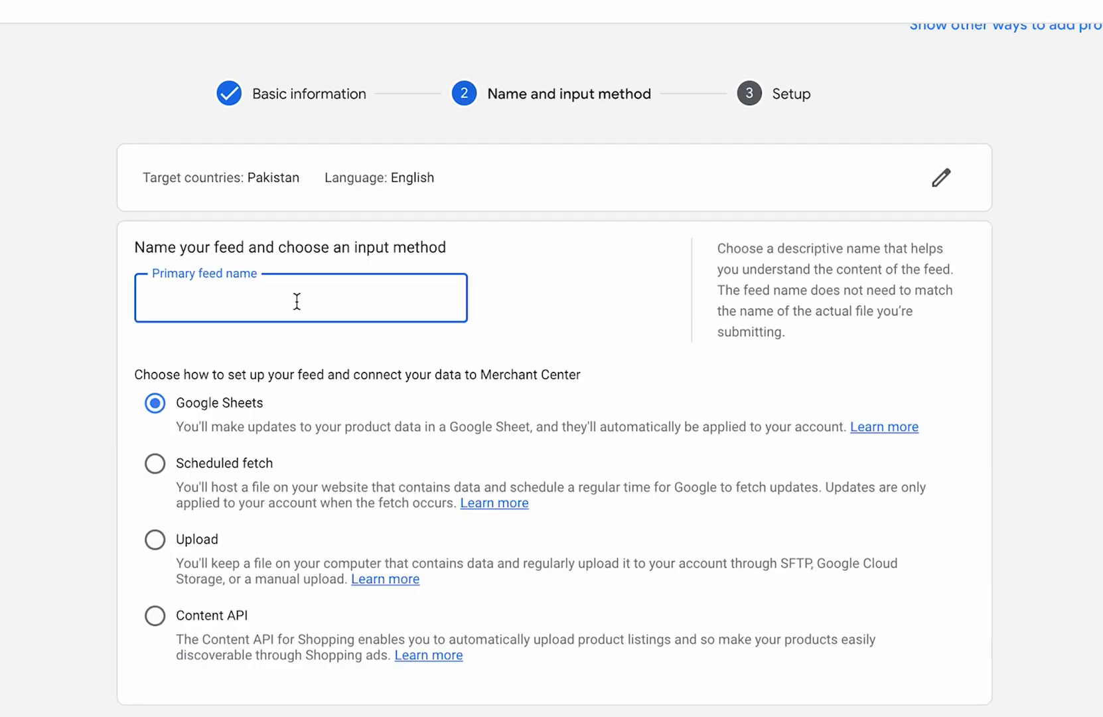
text(File Upload)
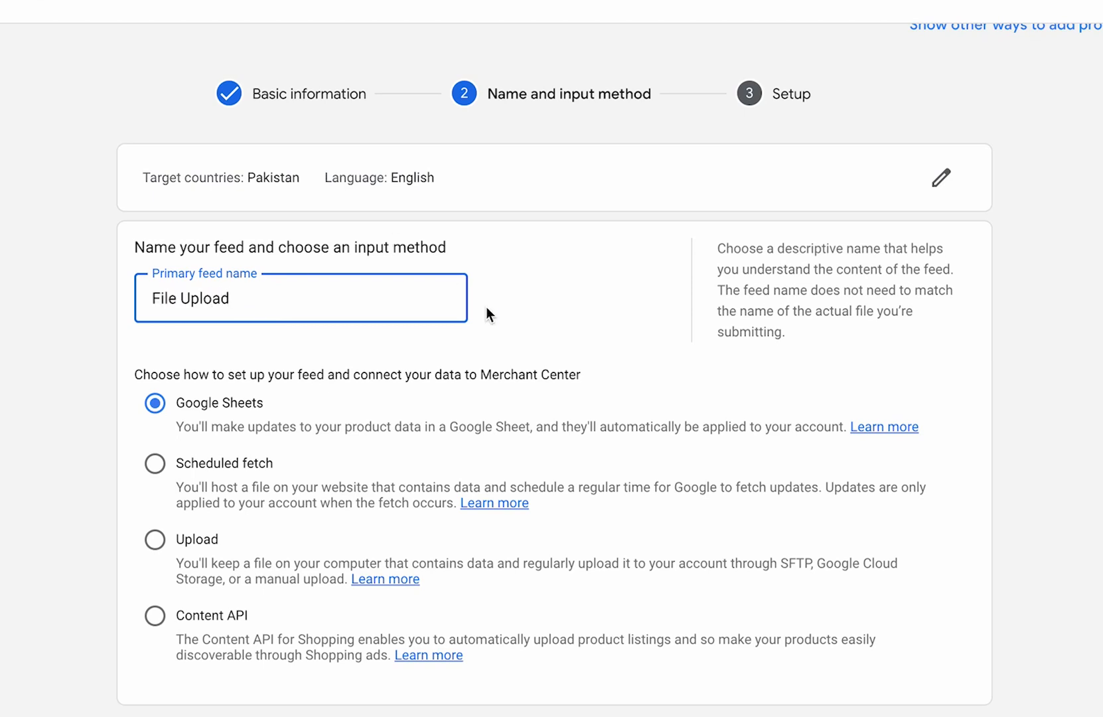
scroll(476, 382, down, 2)
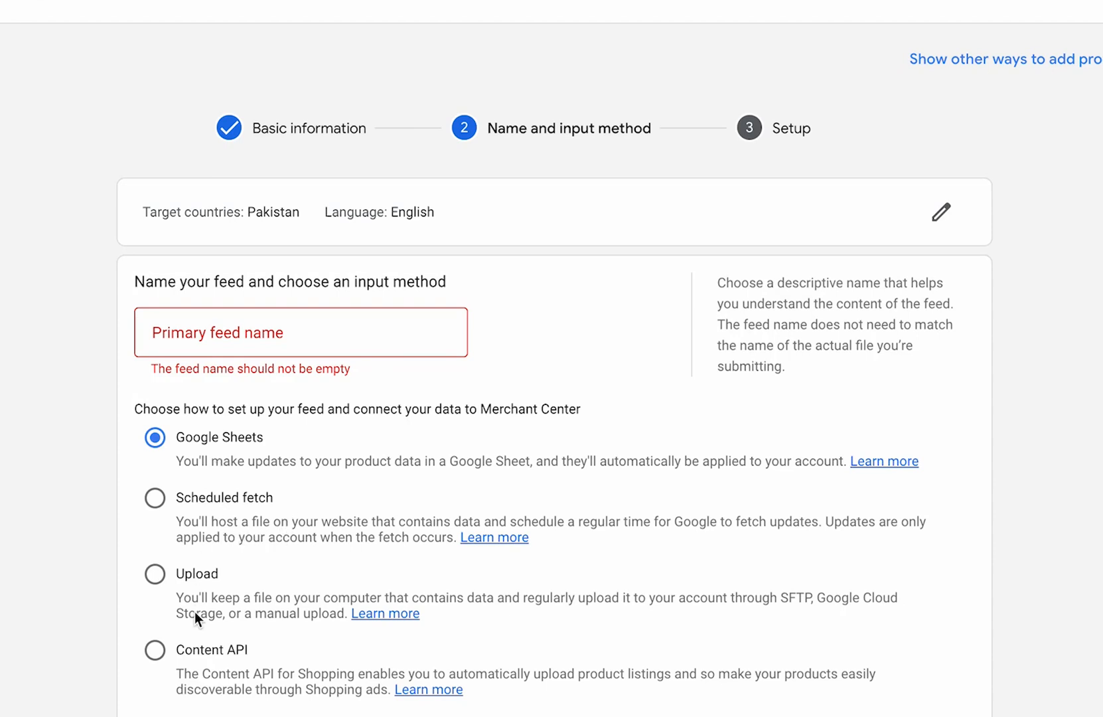
Name the primary feed "Final Feed | Schedule Fetch", select Scheduled fetch as the input method and continue to the feed setup
click(243, 338)
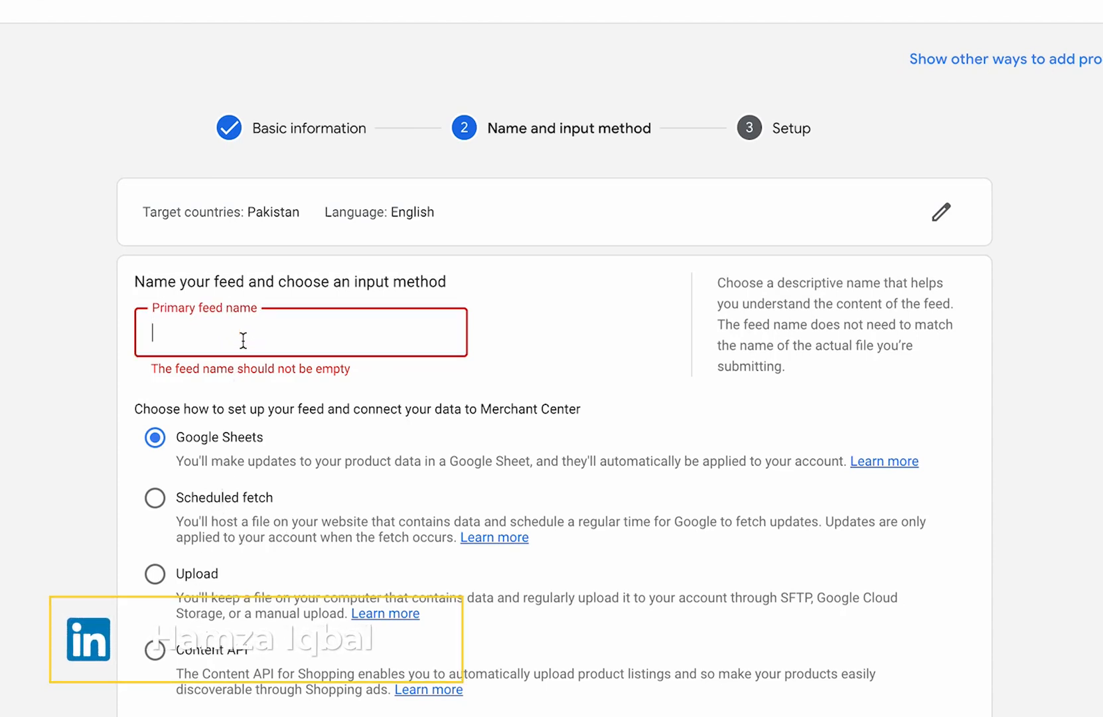
text(Final Feed |)
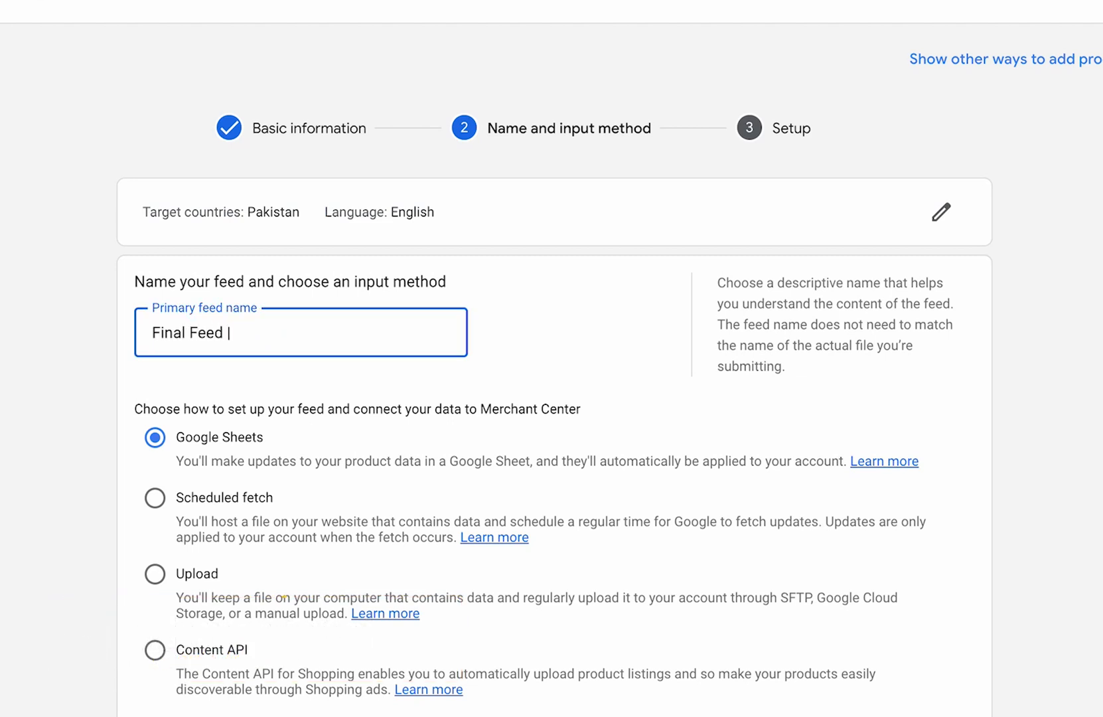
text( Schedule Fetch)
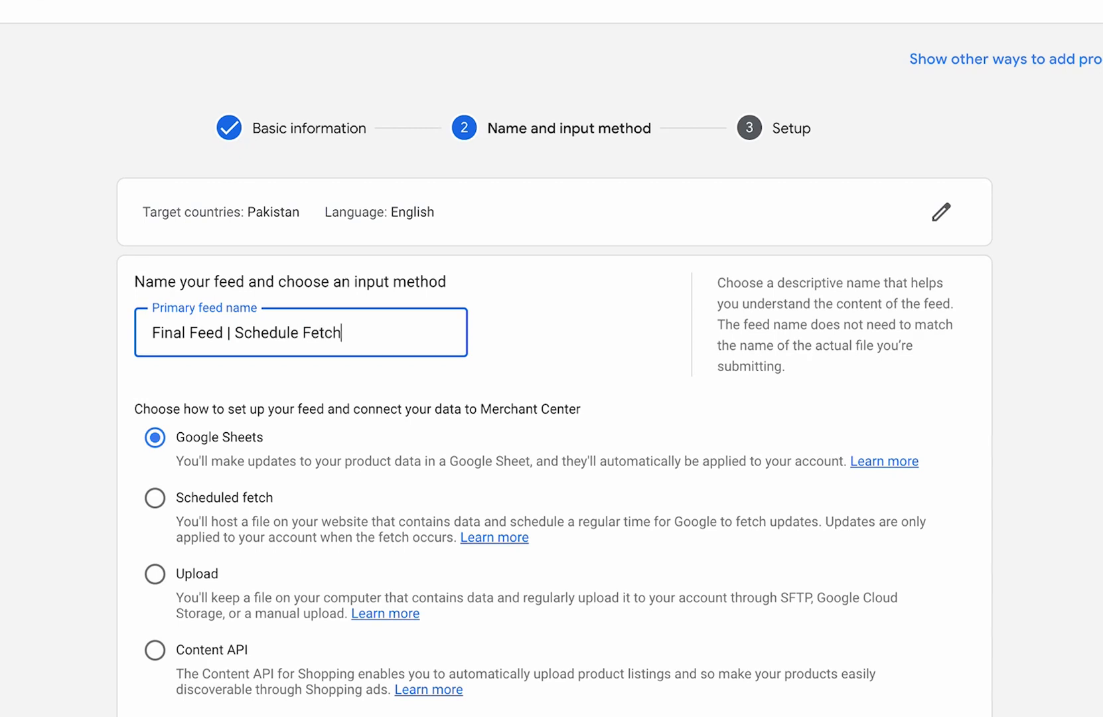
scroll(325, 433, down, 2)
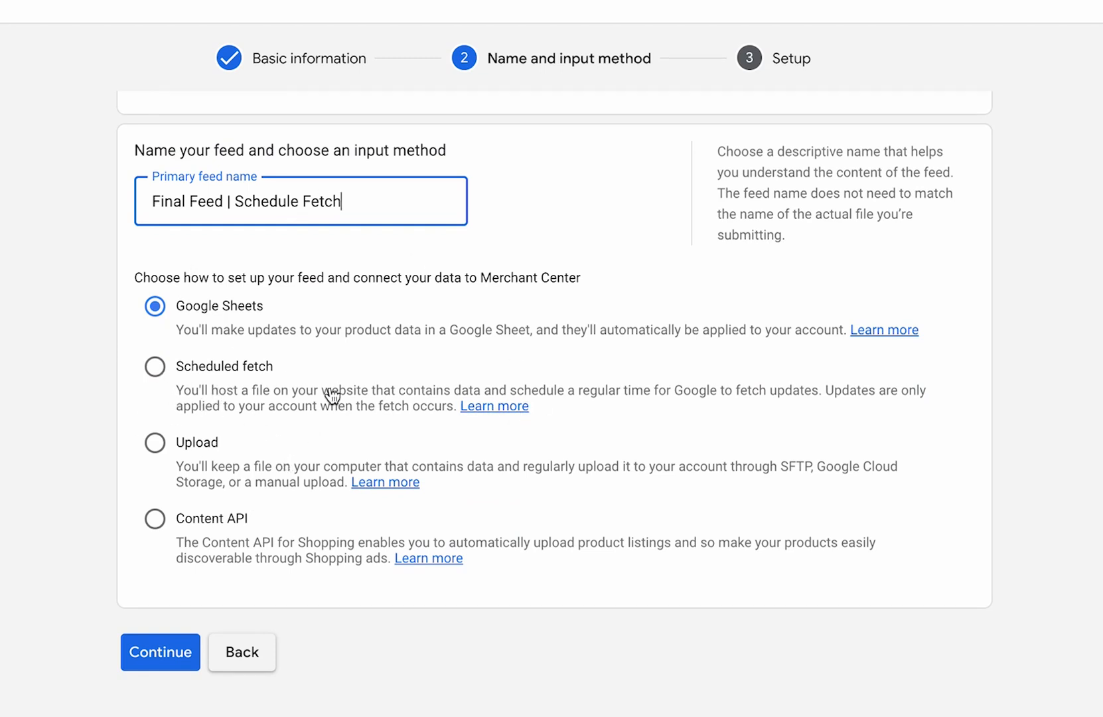
click(247, 375)
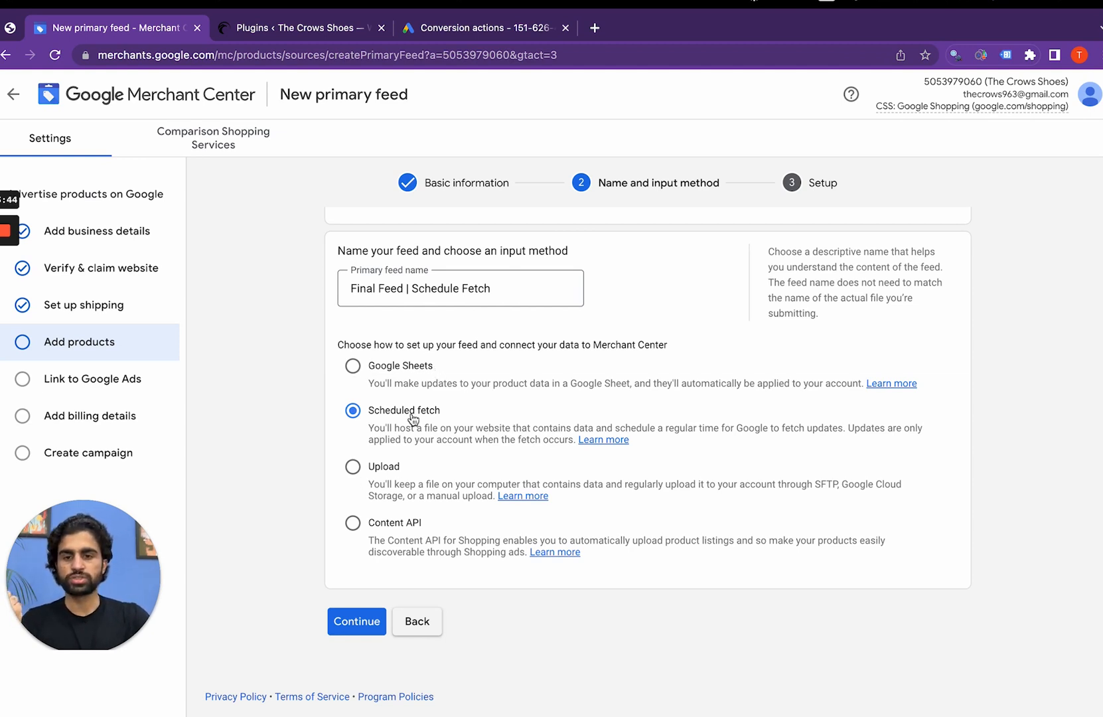
click(357, 622)
scroll(531, 425, down, 5)
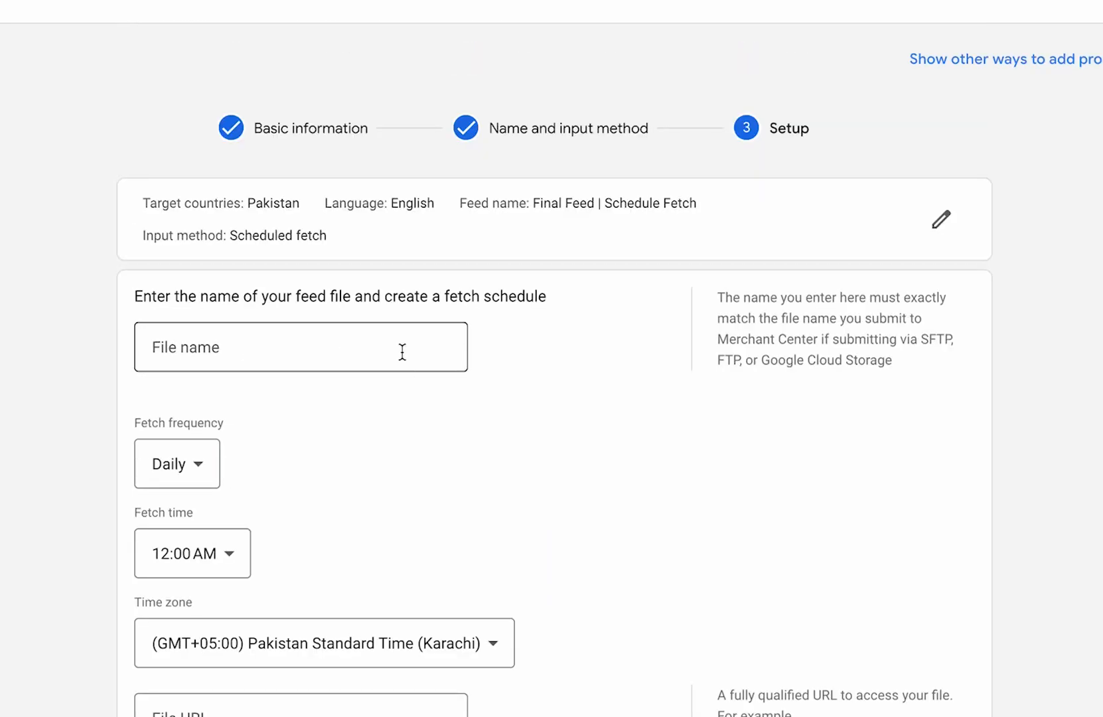
scroll(397, 385, up, 3)
Switch to the store's WordPress plugins page and search for "CTX" among the plugins that can be added
click(183, 521)
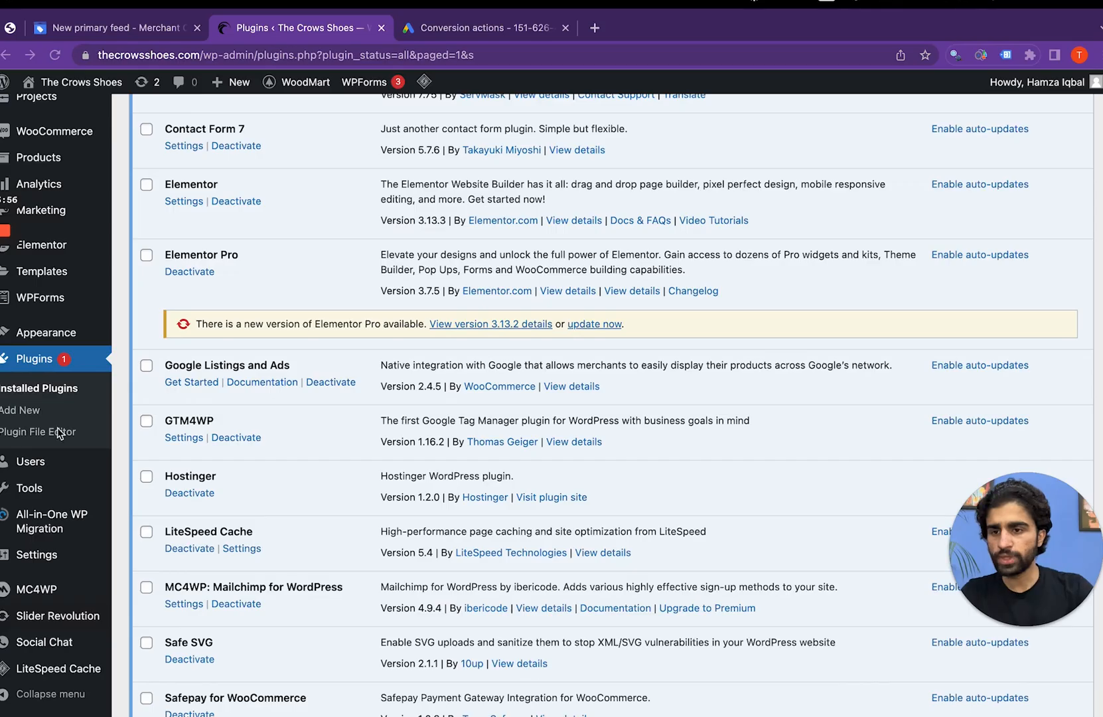
scroll(66, 344, up, 8)
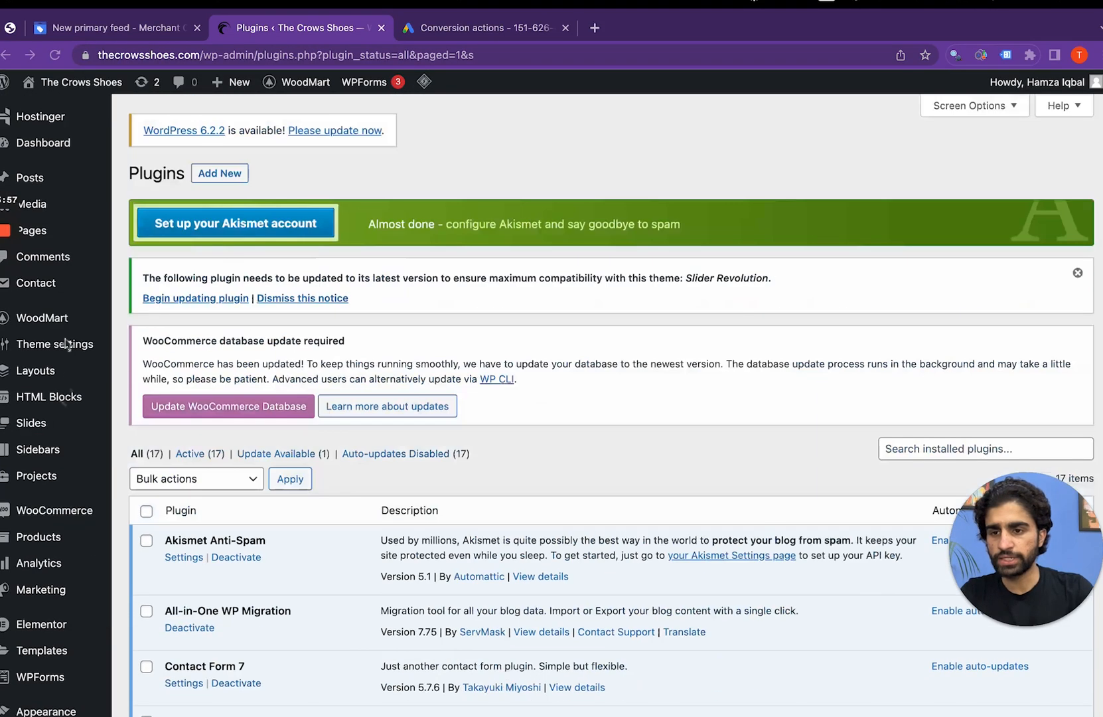
scroll(66, 344, down, 5)
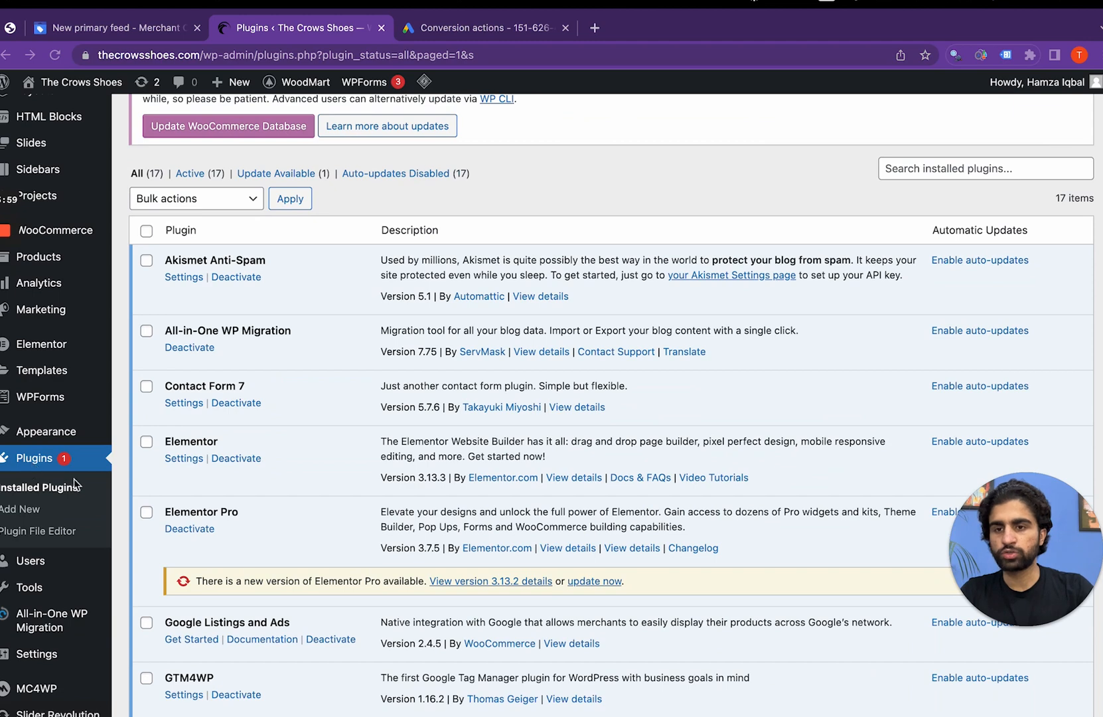
scroll(35, 466, up, 5)
click(221, 178)
click(929, 282)
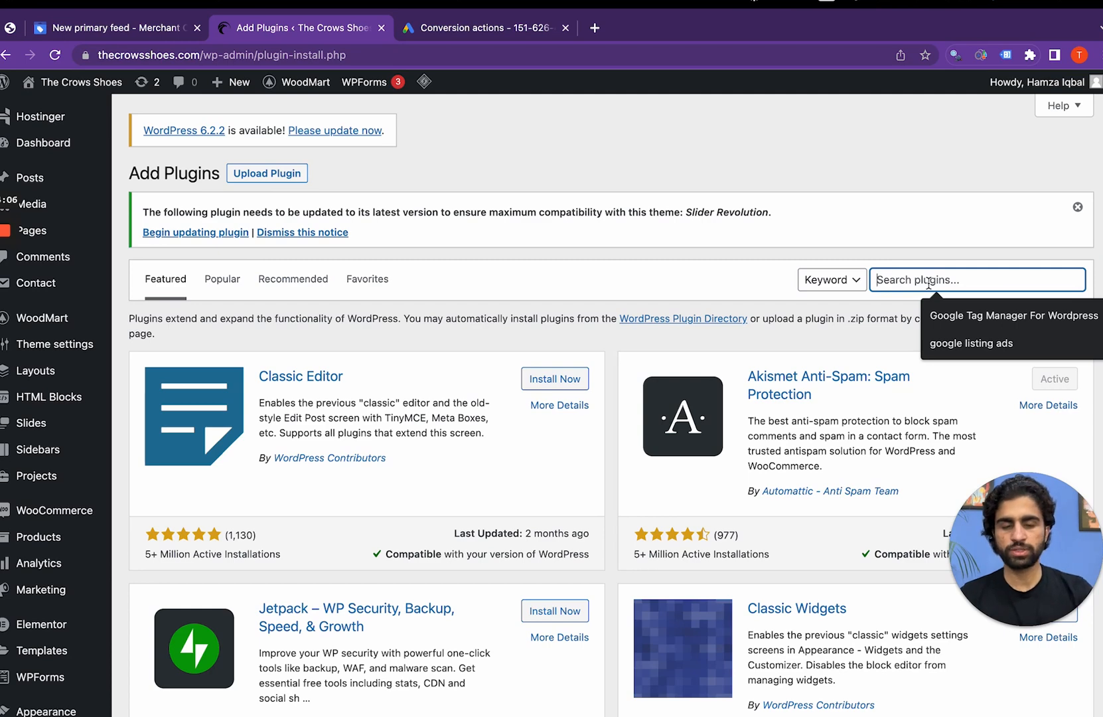
text(C)
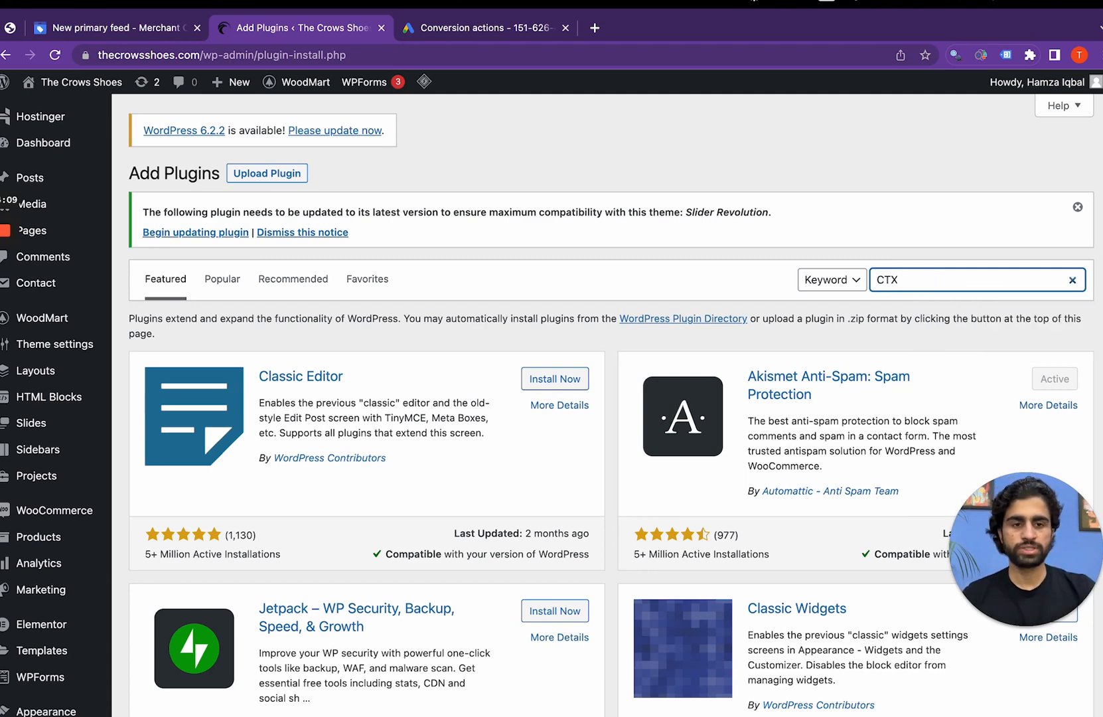
text(TX)
double_click(952, 275)
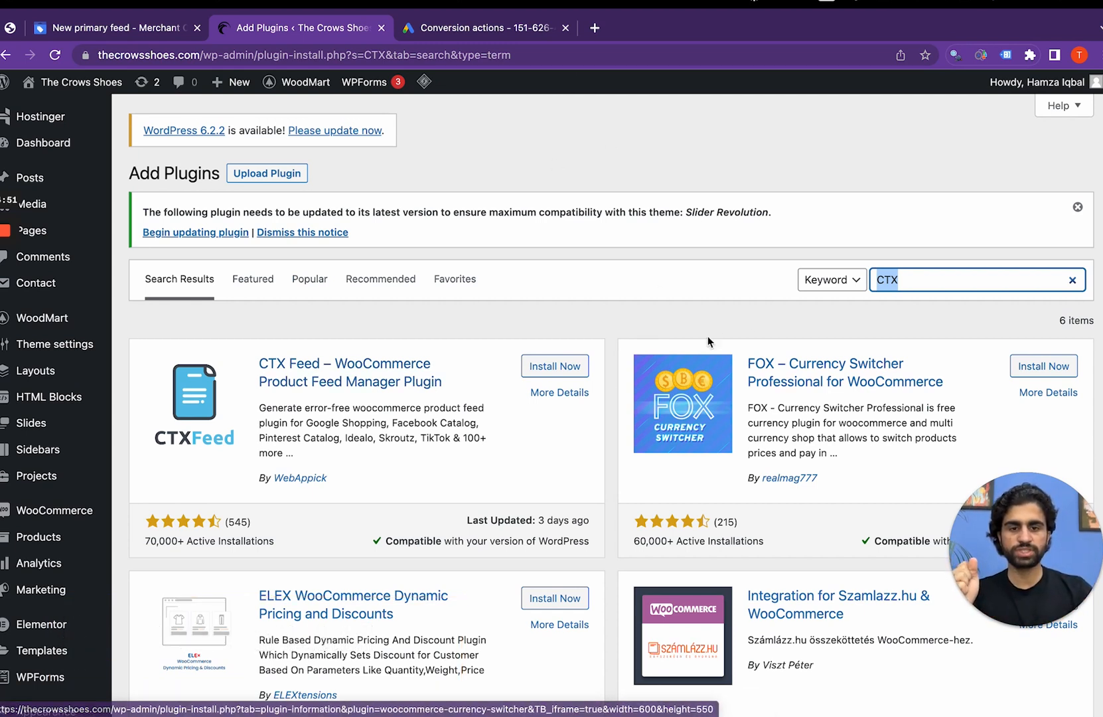
Install and activate the CTX Feed – WooCommerce Product Feed Manager plugin
click(555, 376)
click(555, 374)
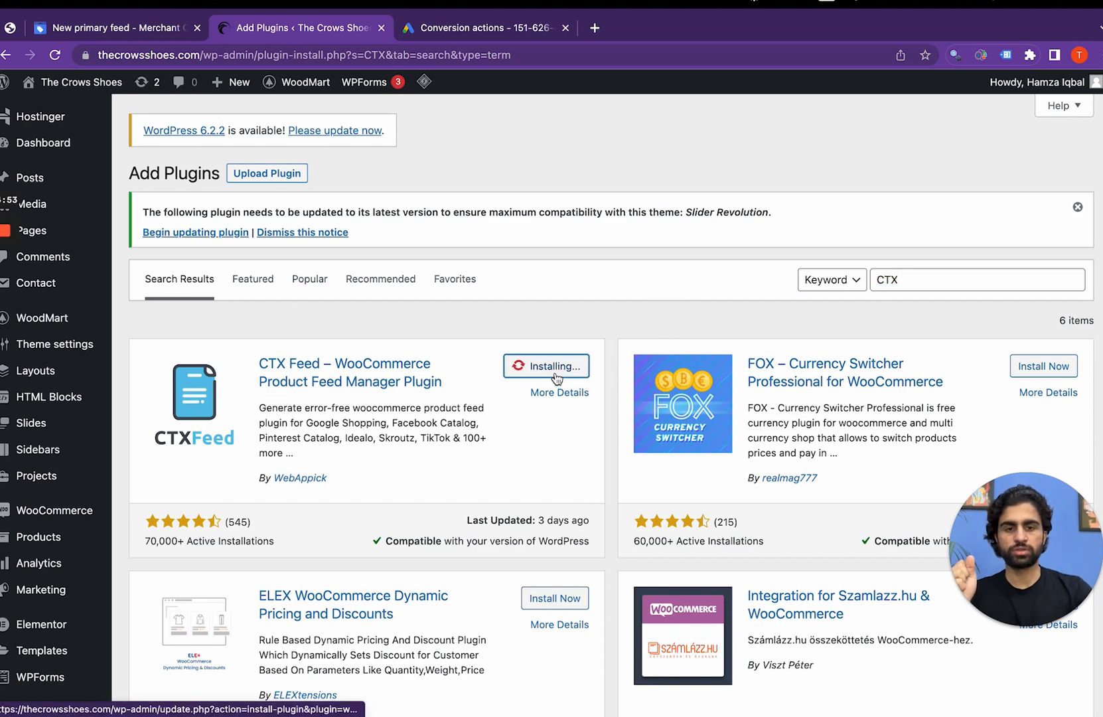
click(571, 372)
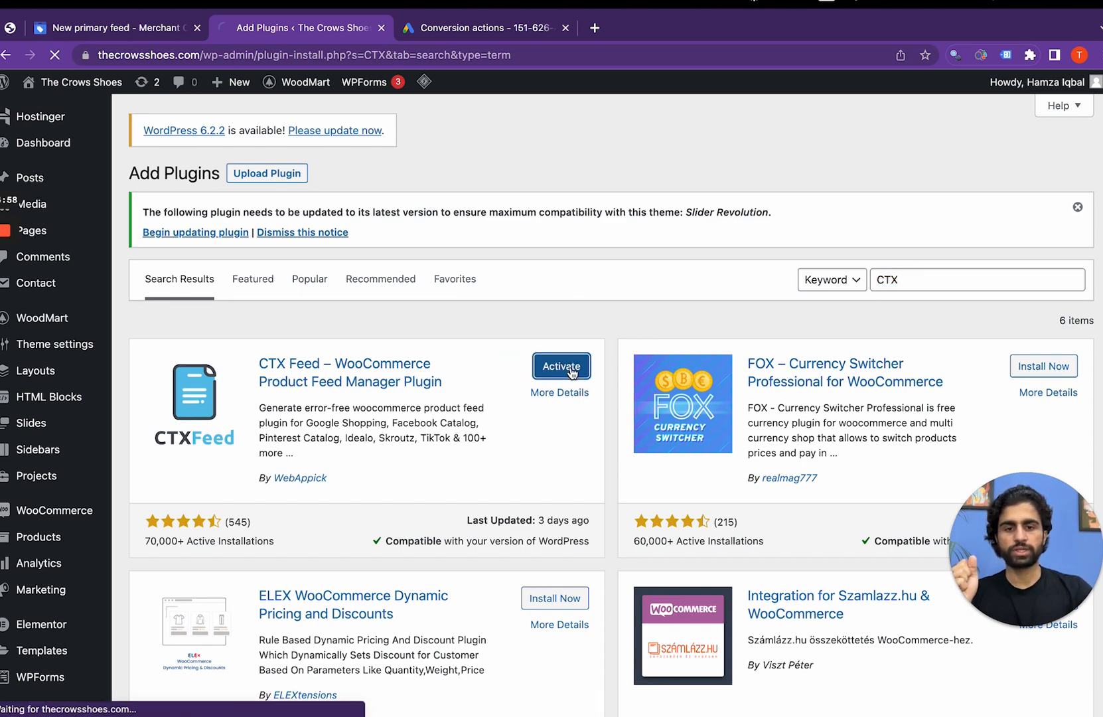
Open the feed management of CTX Feed and start making a new feed
scroll(585, 464, down, 8)
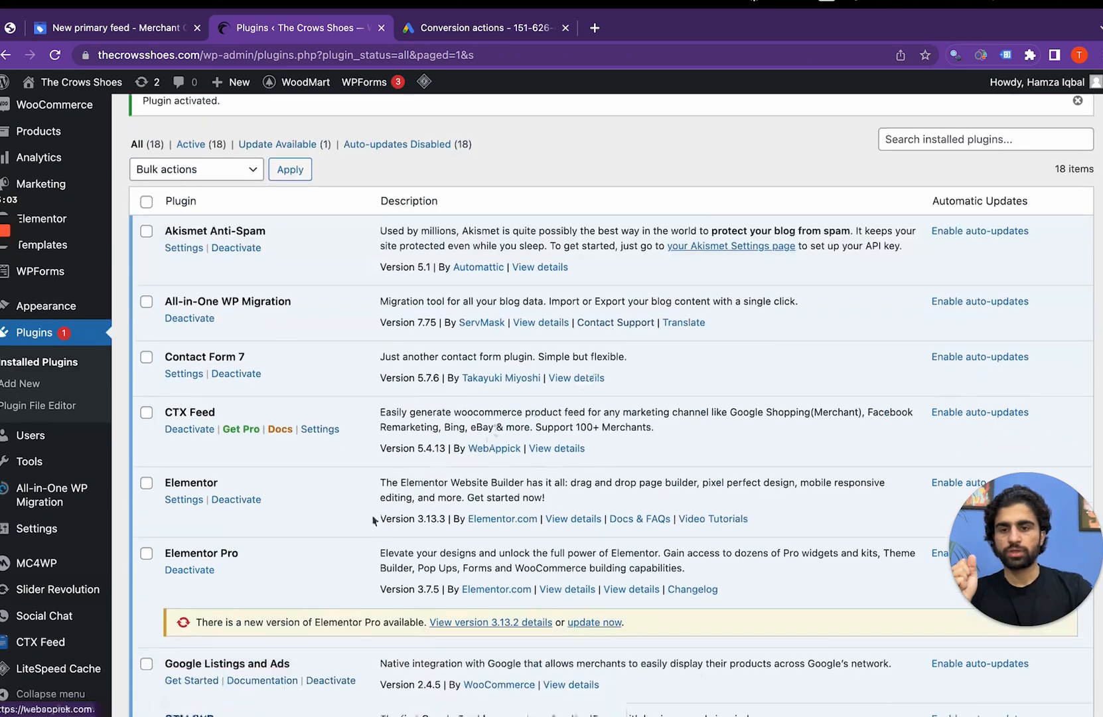
scroll(458, 468, down, 5)
scroll(53, 511, down, 6)
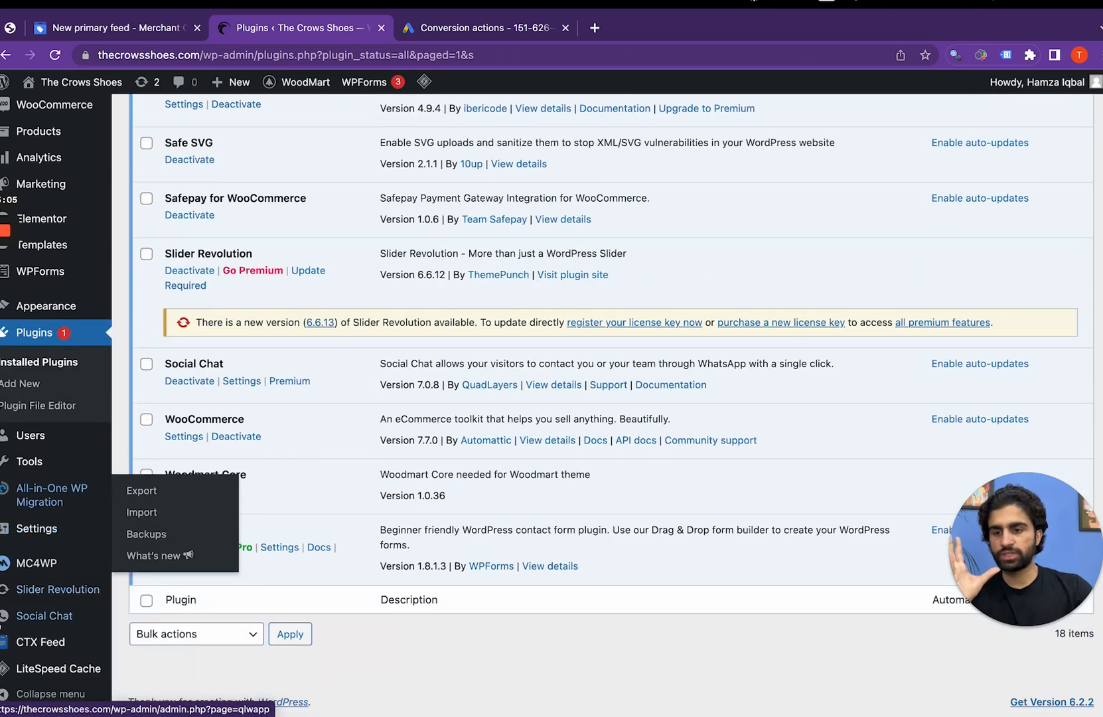
mouse_move(41, 650)
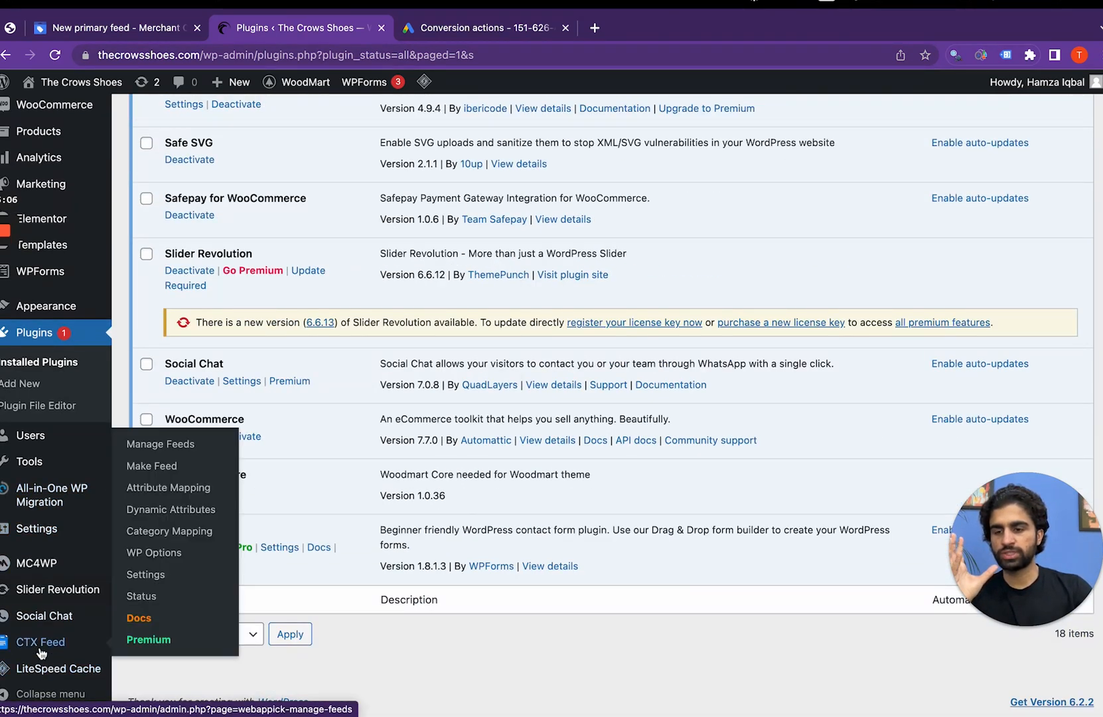
click(174, 454)
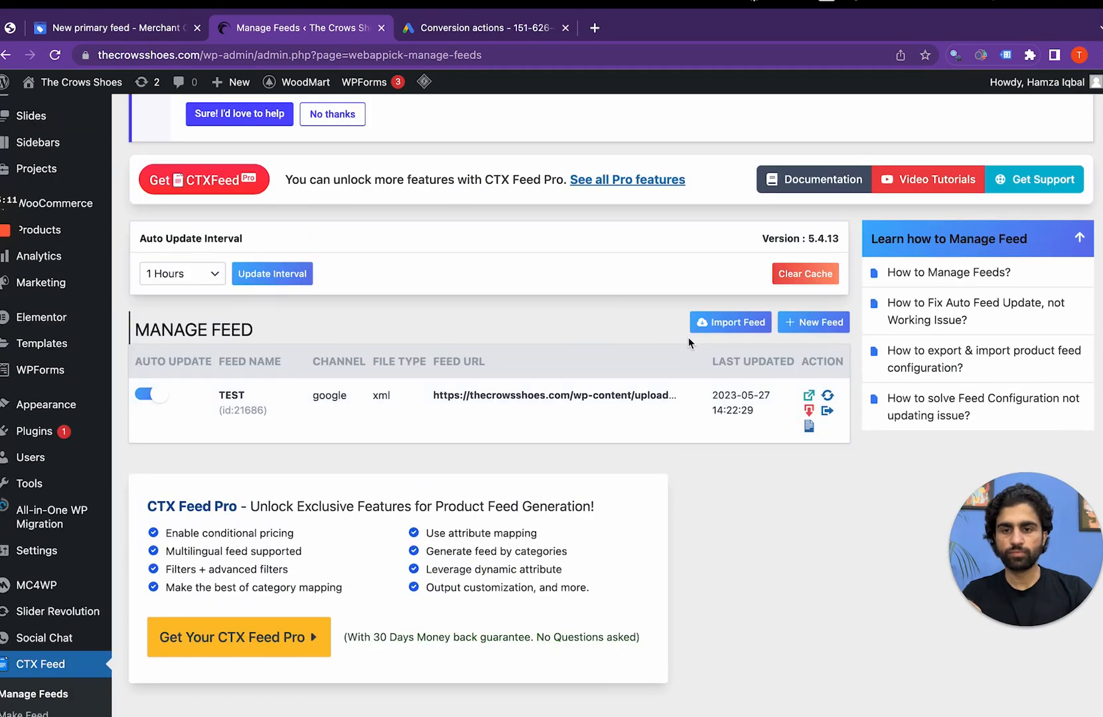
scroll(691, 335, up, 3)
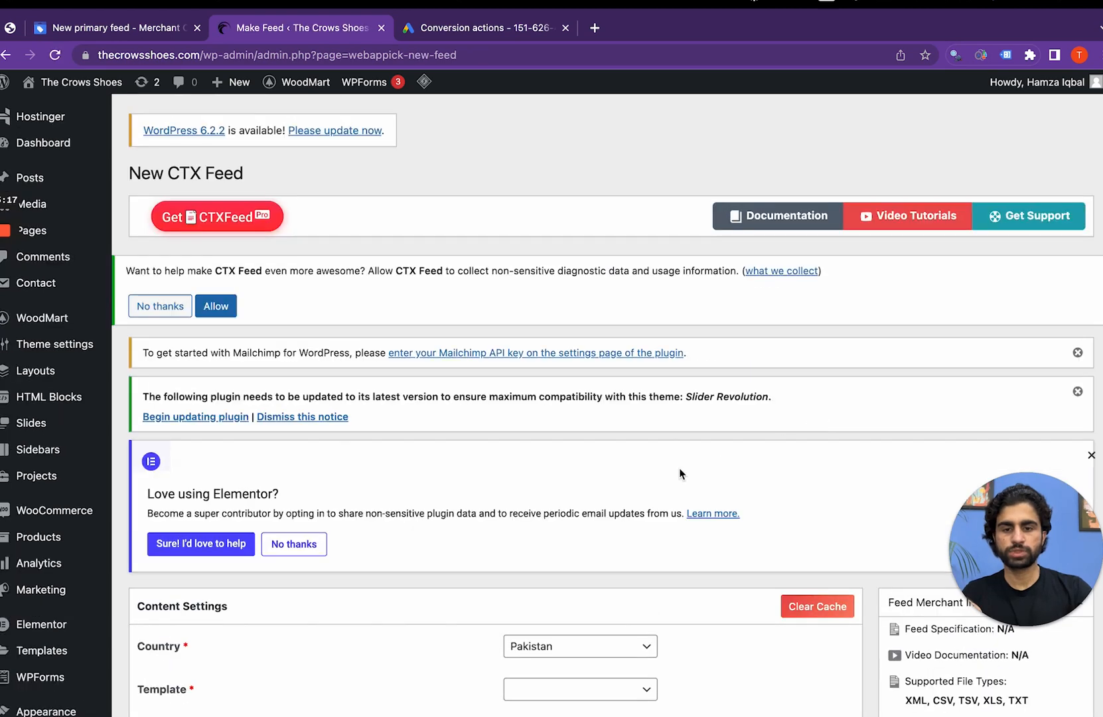
scroll(590, 483, down, 3)
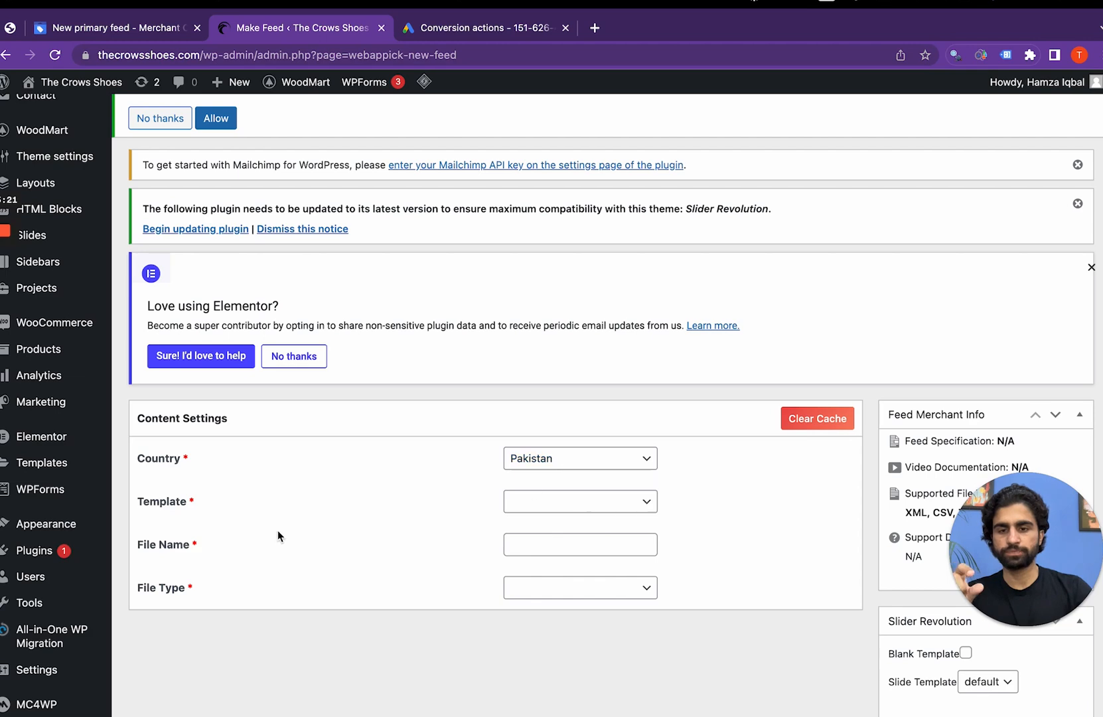
Set the new feed's template to Google Shopping, the file name to "All Products" and the file type to XML
click(612, 506)
click(612, 593)
scroll(786, 472, down, 3)
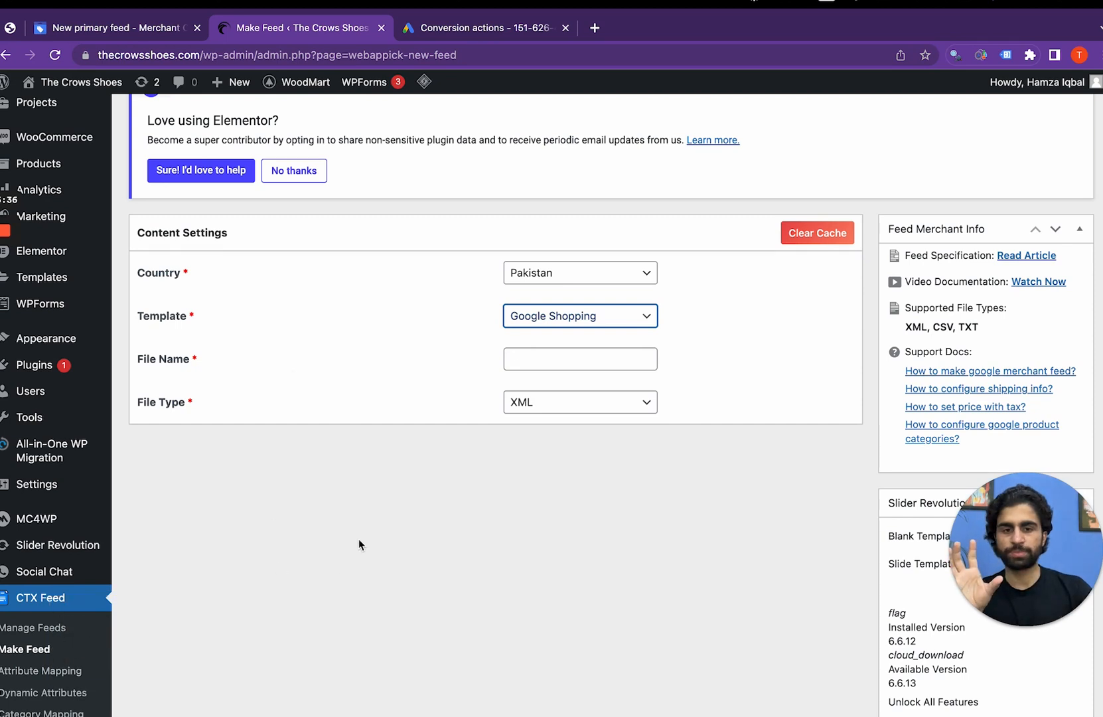
click(580, 359)
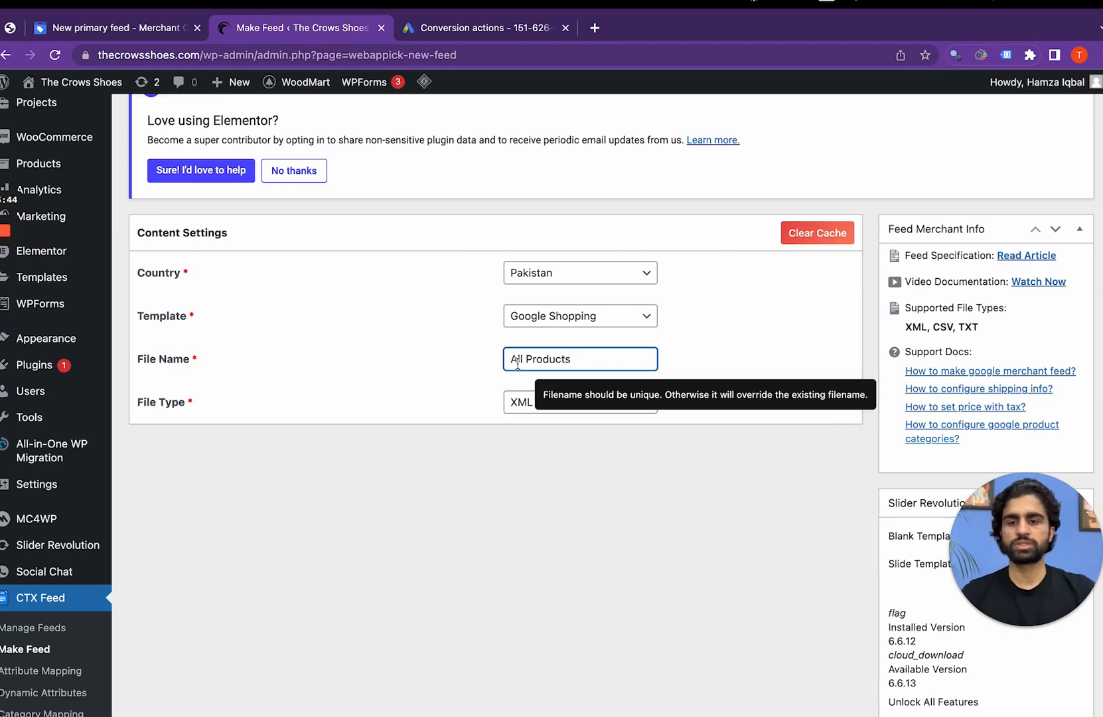
click(502, 482)
Set the Google Product Category value in the feed configuration to Apparel & Accessories > Shoes
scroll(516, 473, down, 5)
scroll(545, 458, down, 5)
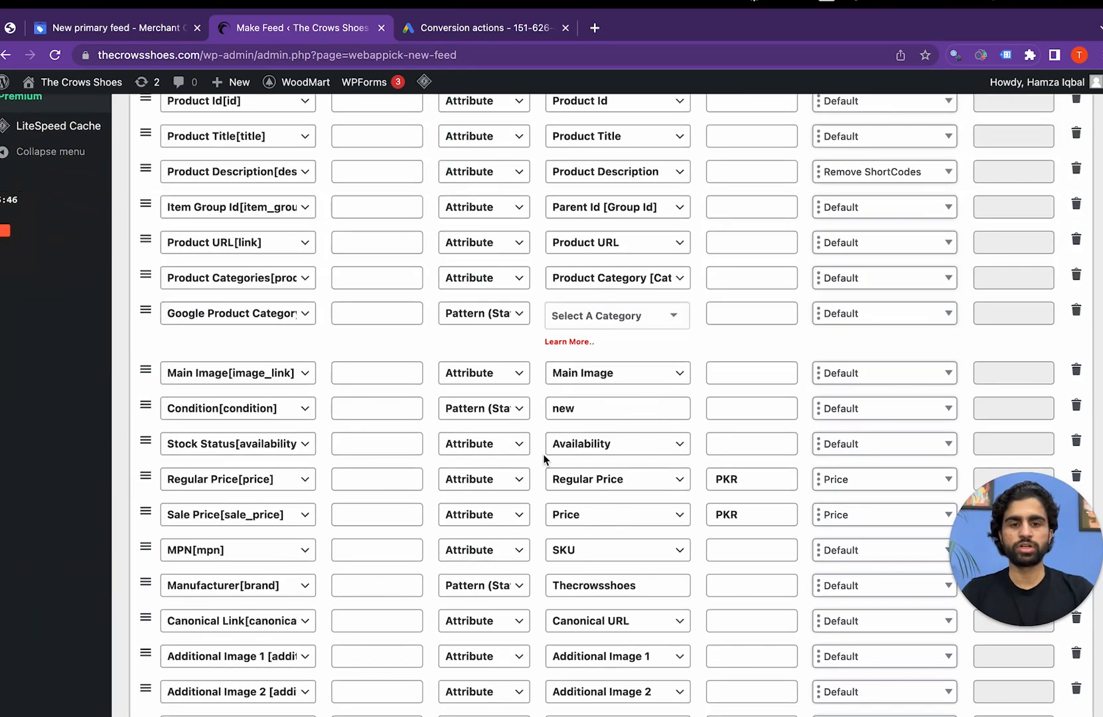
scroll(544, 457, up, 3)
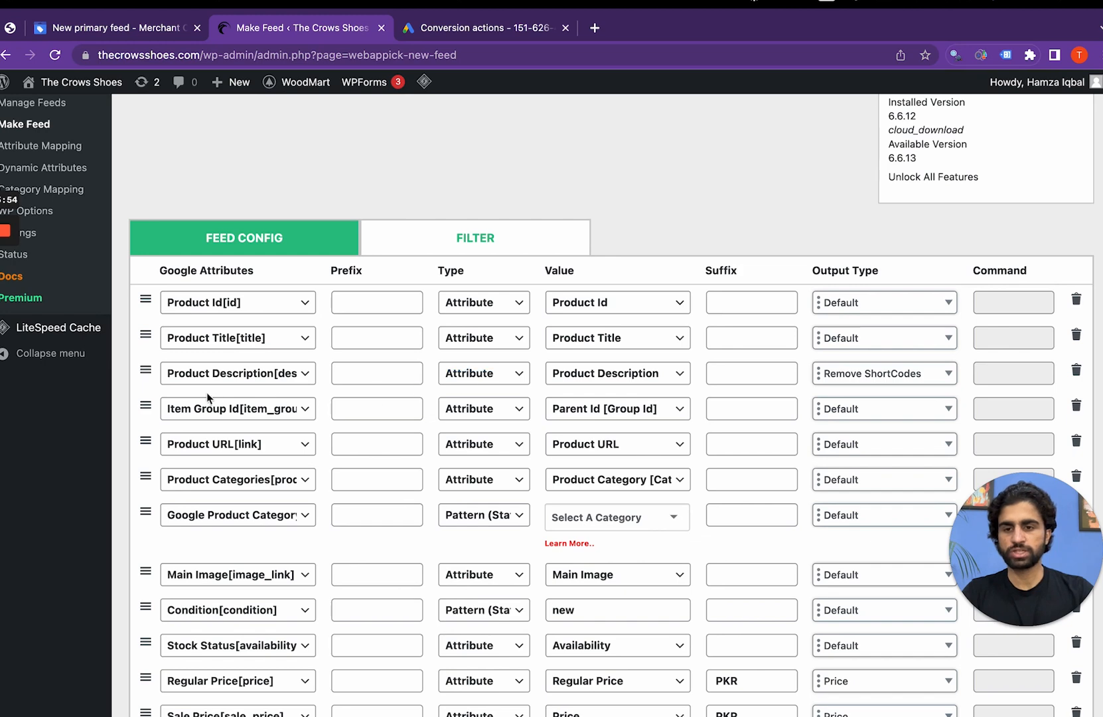
scroll(655, 389, down, 3)
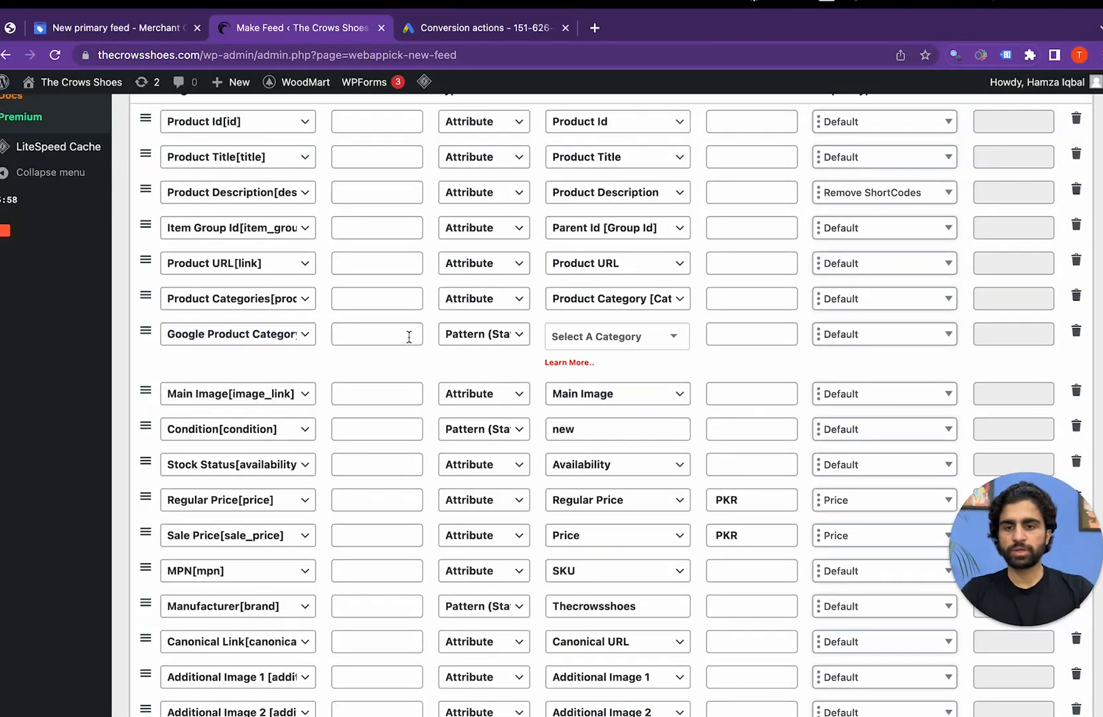
click(656, 340)
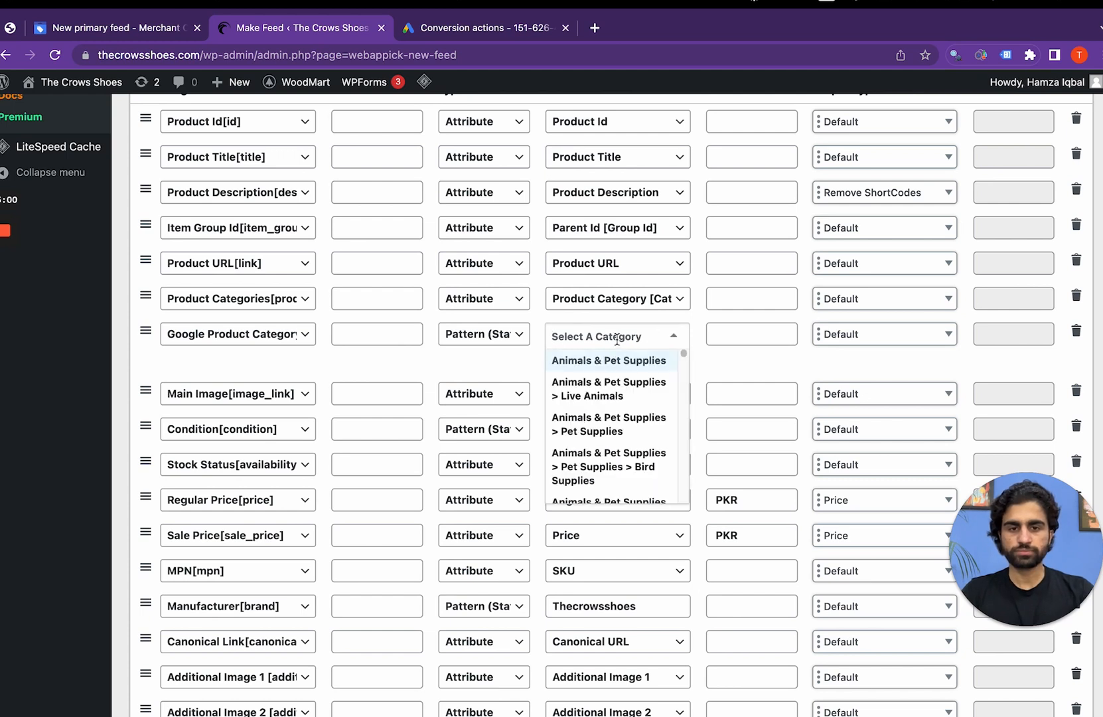
text(s)
text(s)
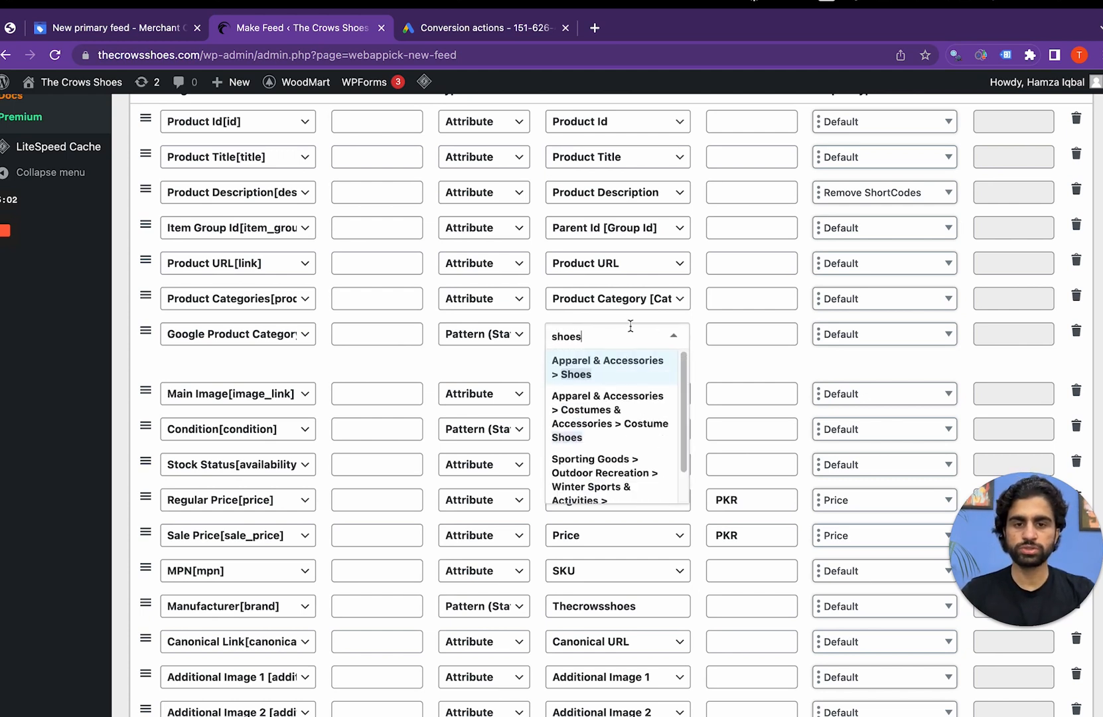
click(608, 384)
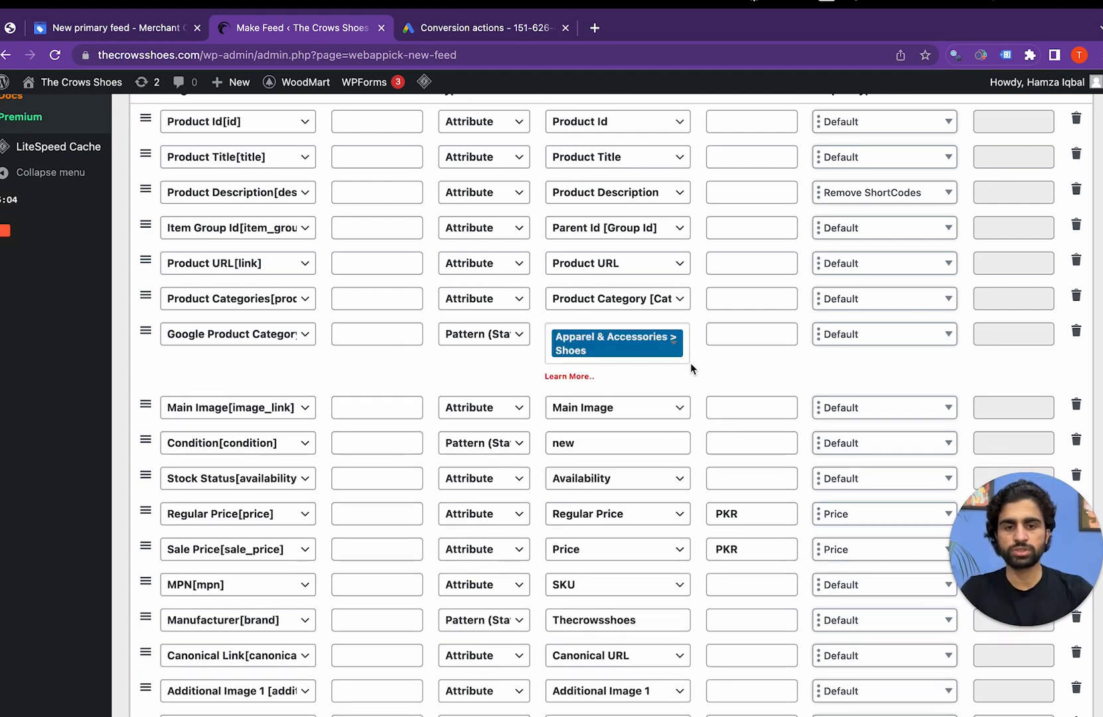
Review the feed's attribute mapping, including the attributes that can be chosen as the Product Id value
scroll(690, 363, down, 5)
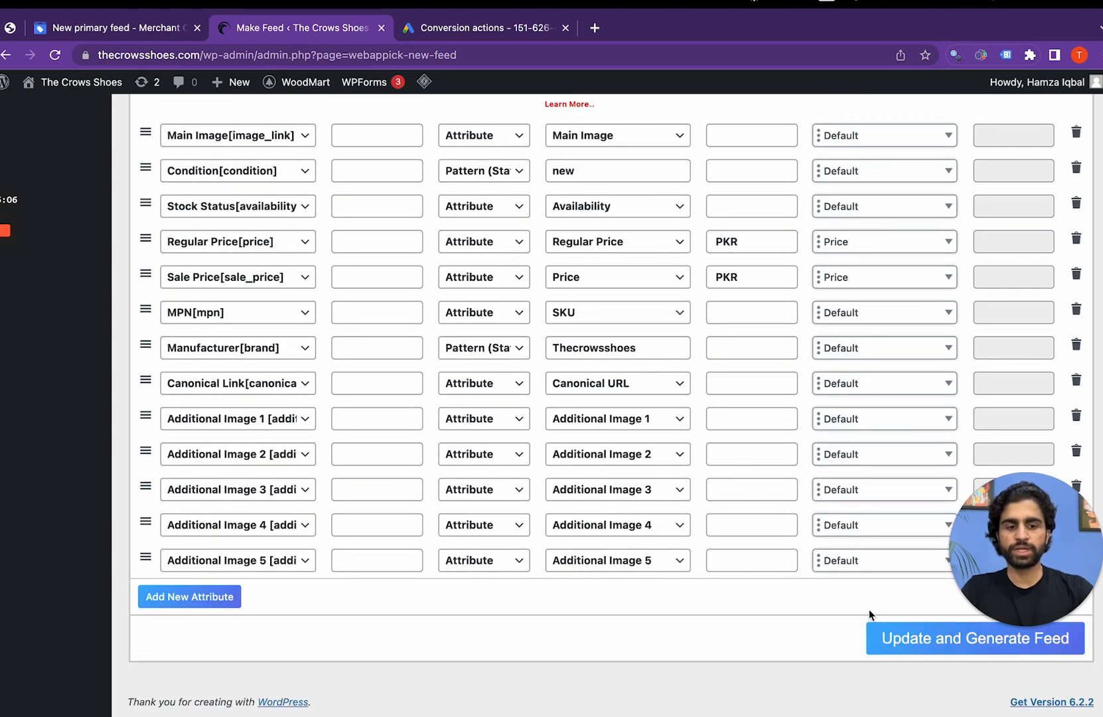
scroll(923, 511, up, 8)
scroll(627, 515, down, 2)
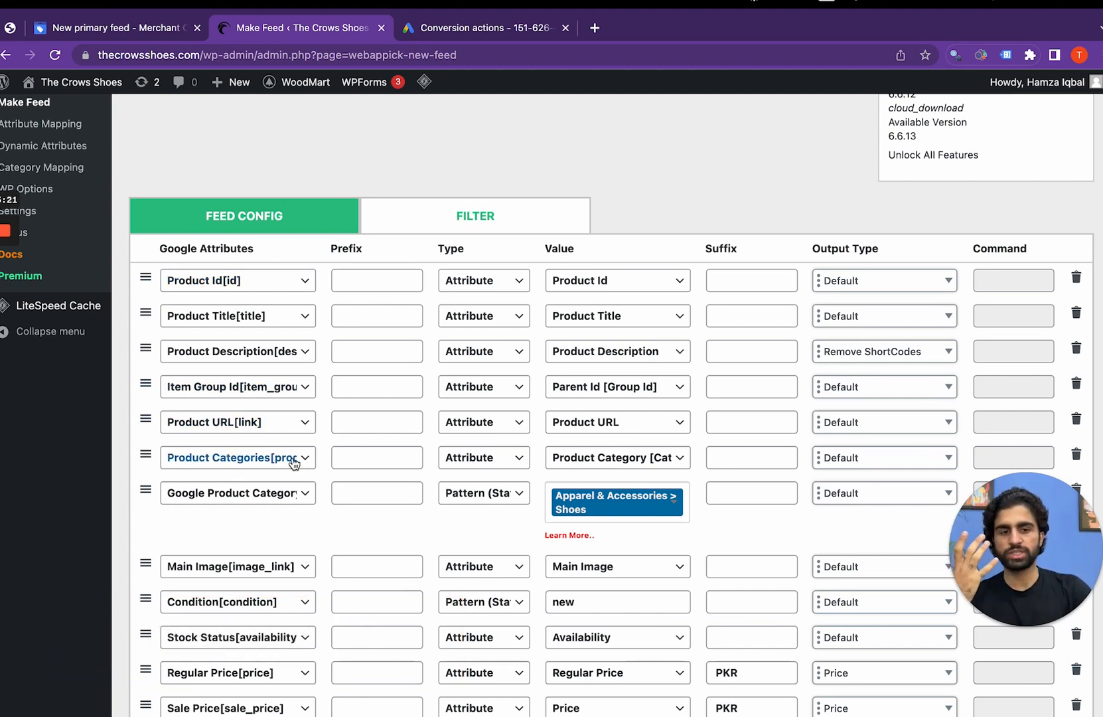
scroll(294, 463, down, 5)
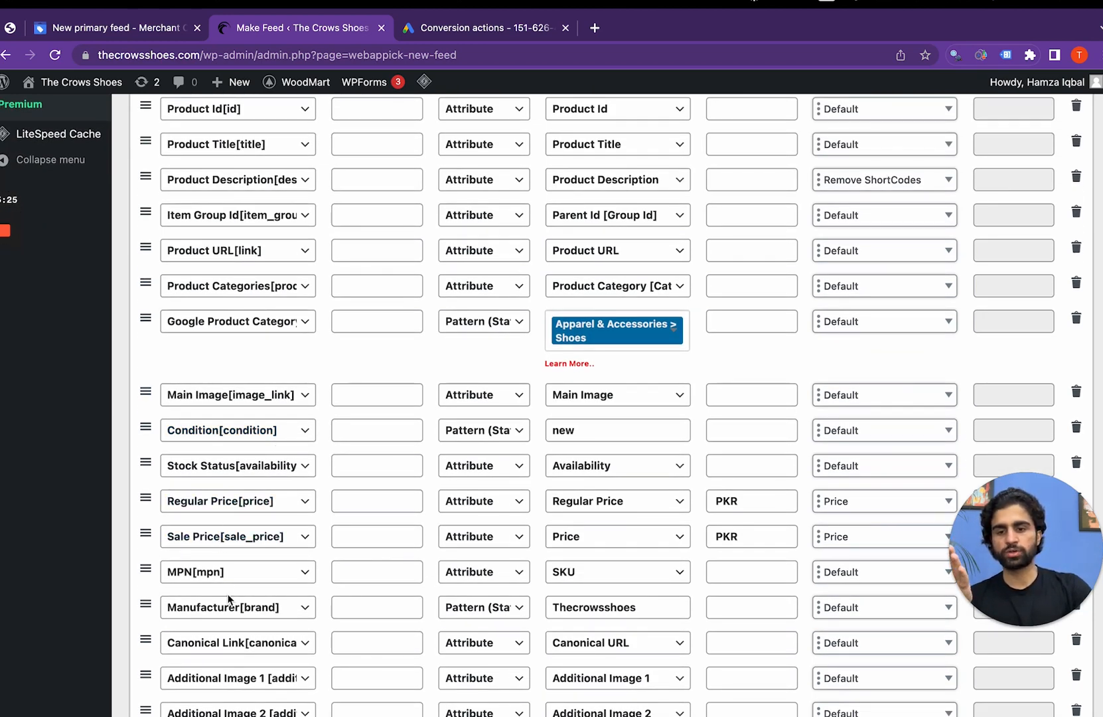
scroll(268, 549, down, 1)
scroll(300, 527, down, 3)
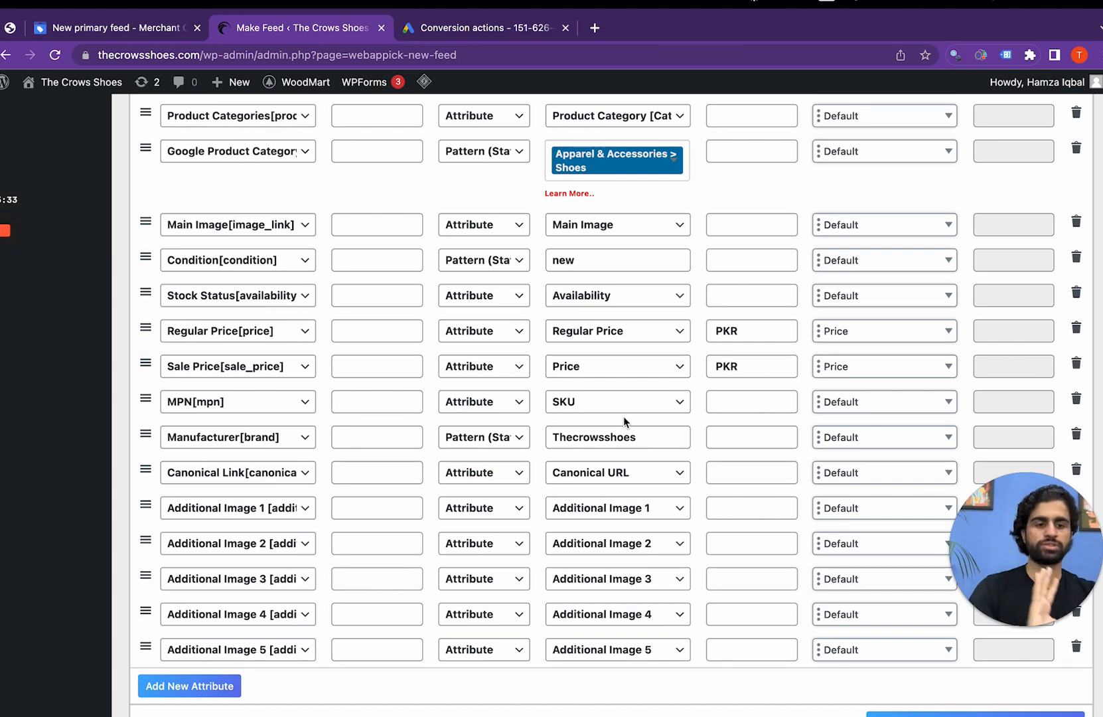
scroll(623, 416, up, 8)
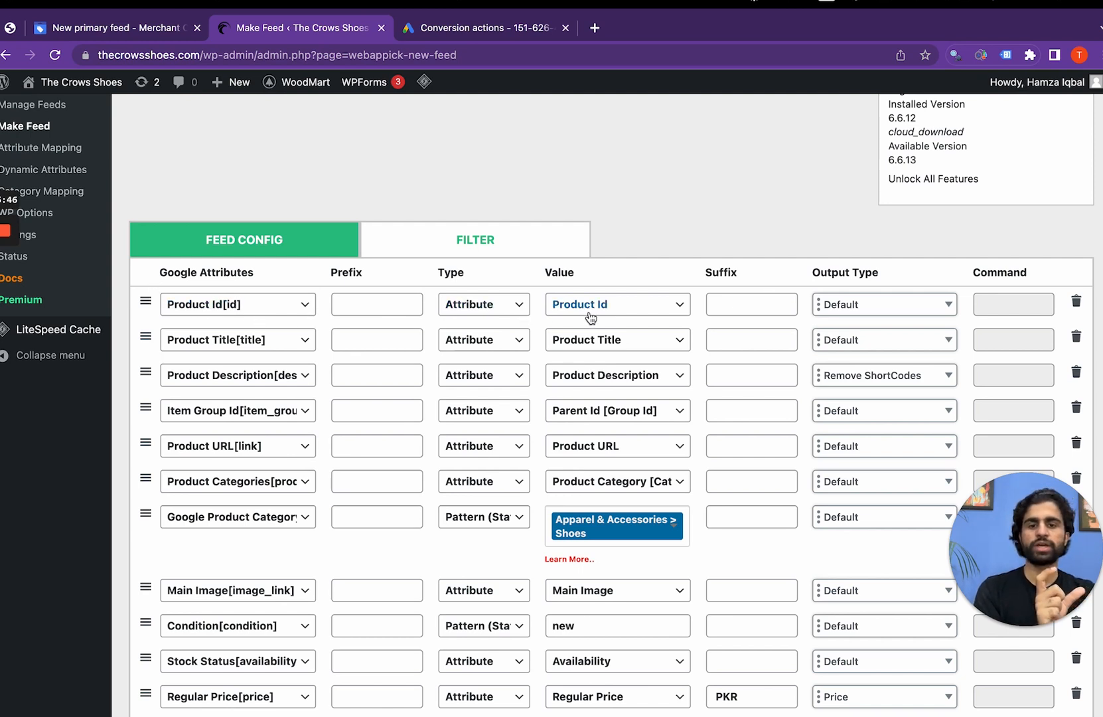
click(626, 307)
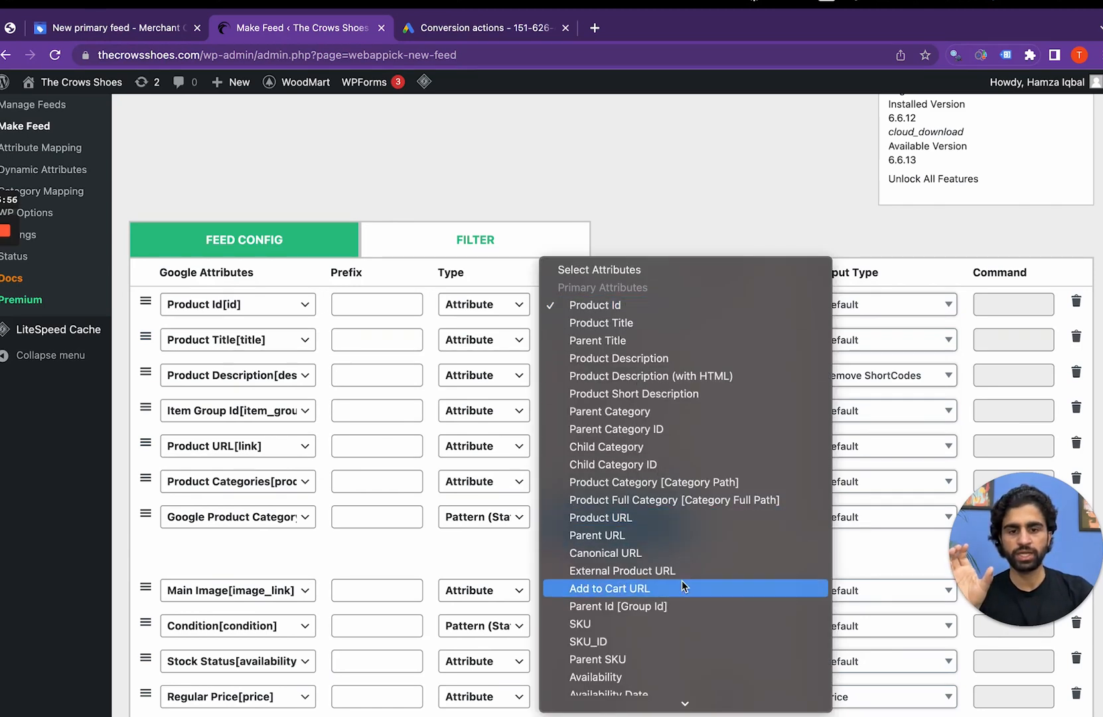
click(696, 240)
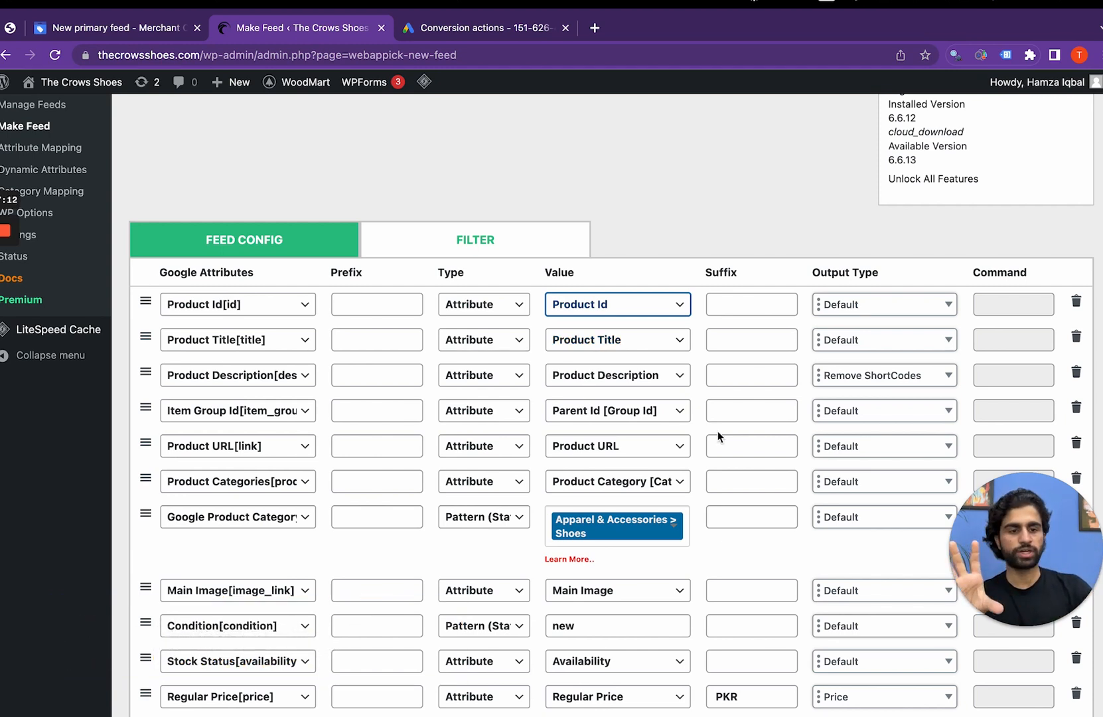
Save the feed configuration and generate the feed
scroll(700, 444, down, 3)
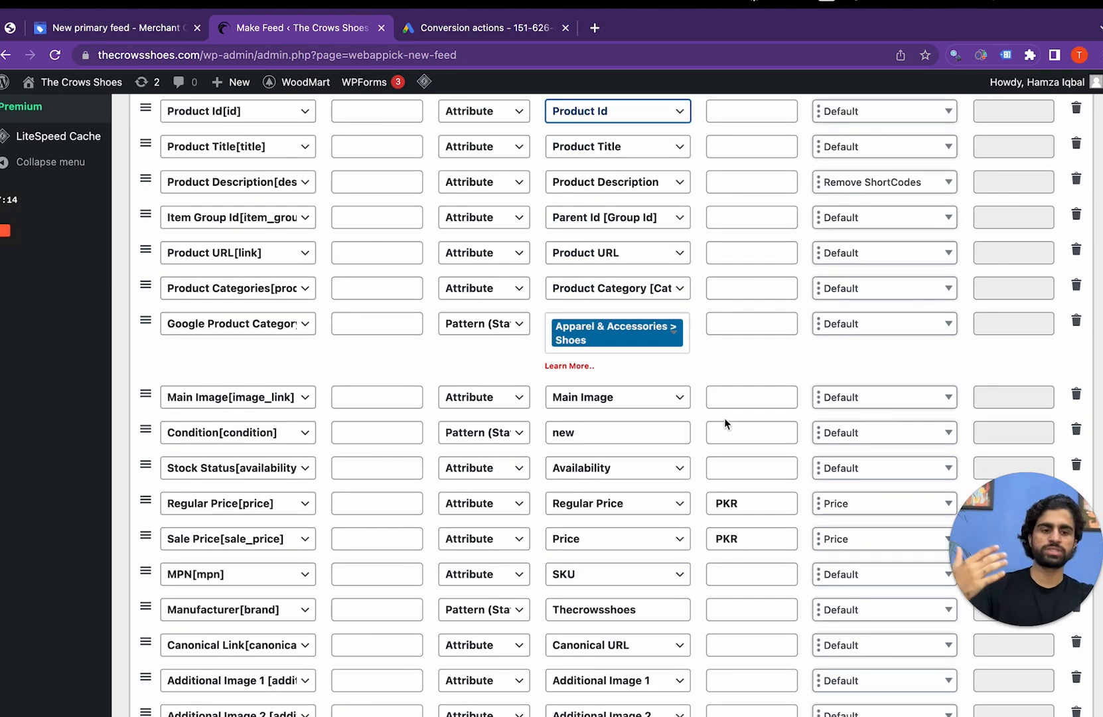
scroll(724, 417, down, 4)
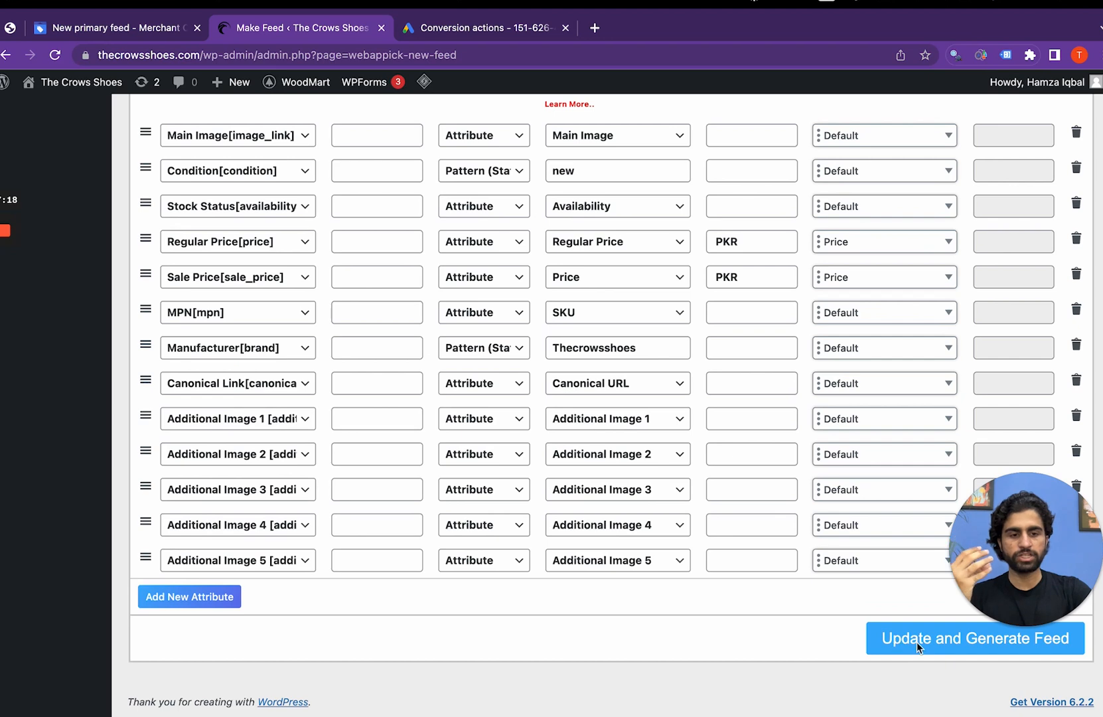
click(918, 642)
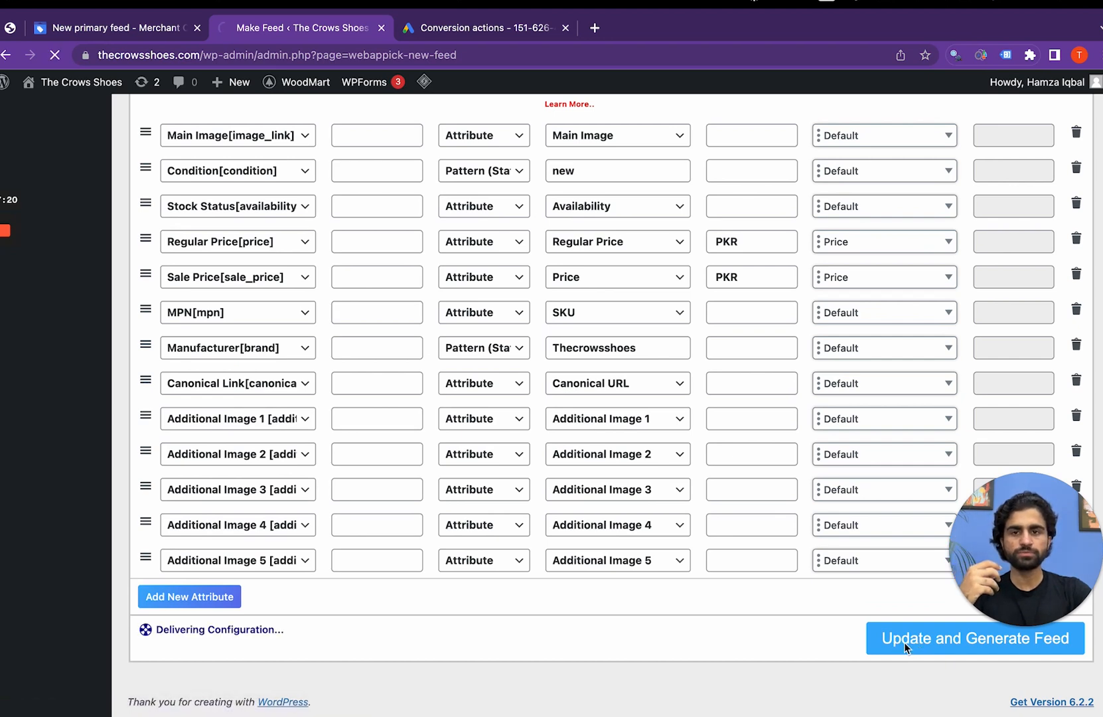
Copy the generated all-products.xml feed URL and paste it as the File URL of Merchant Center's new primary feed
scroll(549, 452, down, 4)
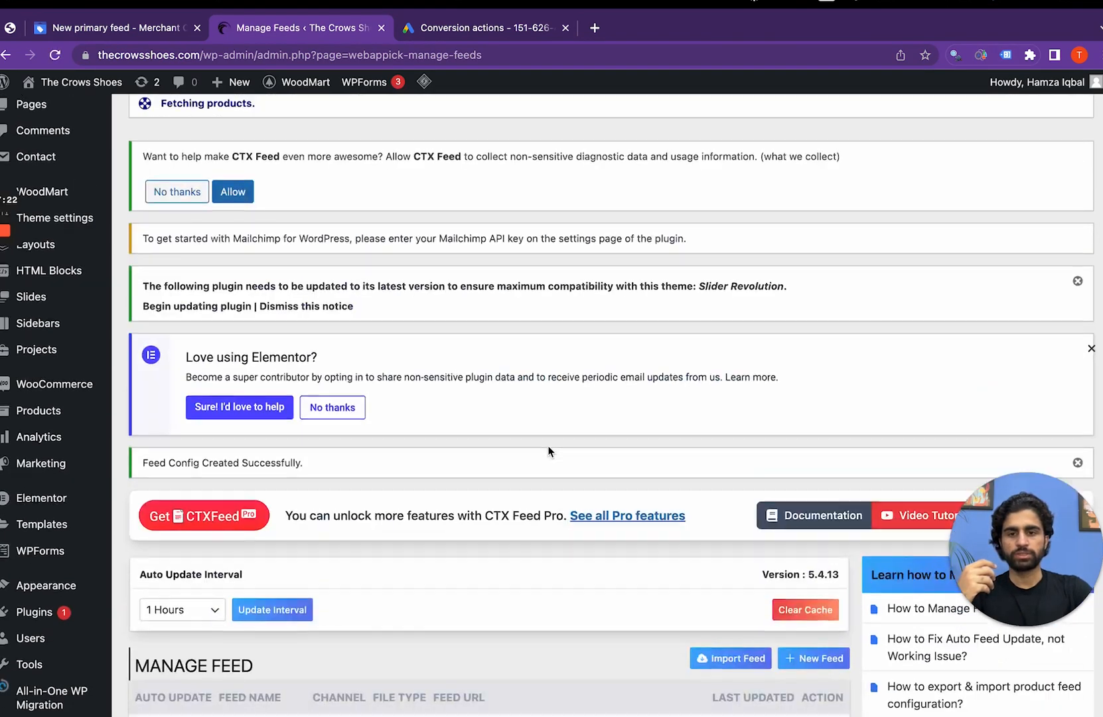
scroll(548, 446, down, 1)
scroll(547, 446, up, 2)
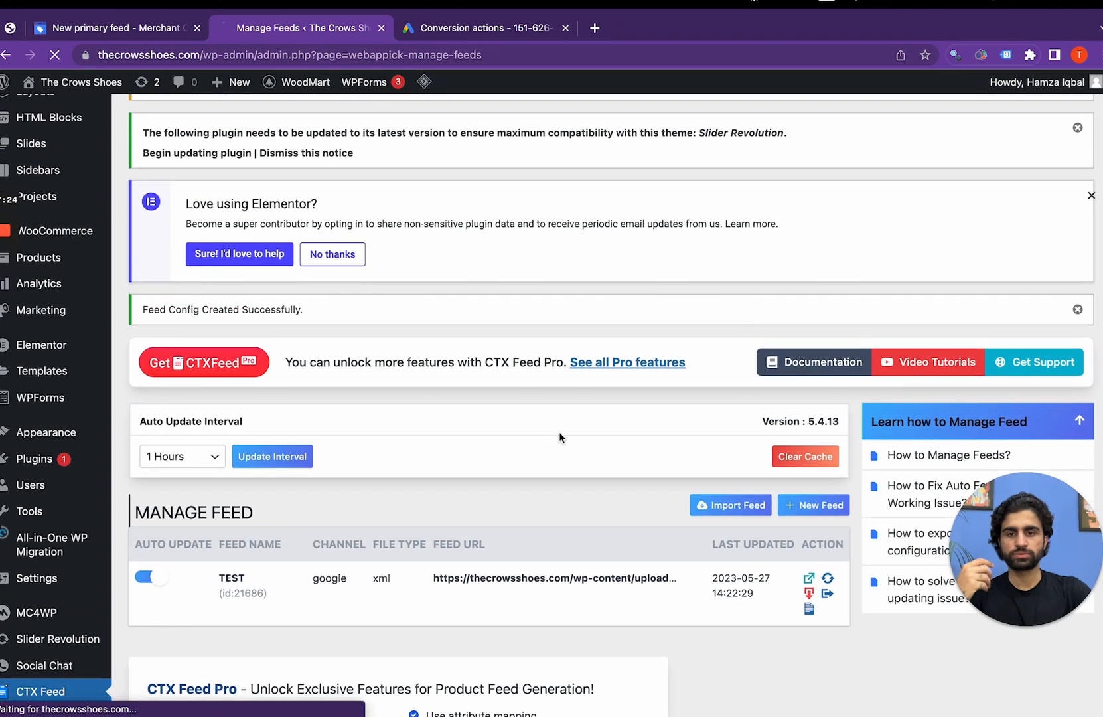
scroll(583, 399, down, 1)
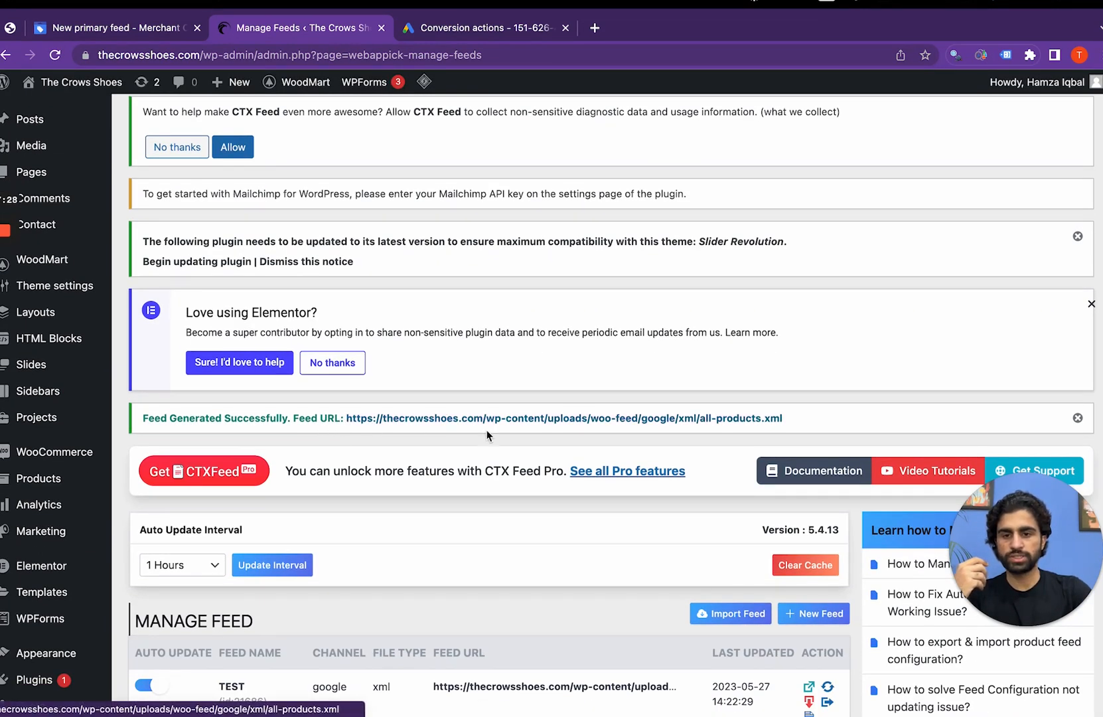
drag(770, 417, 350, 430)
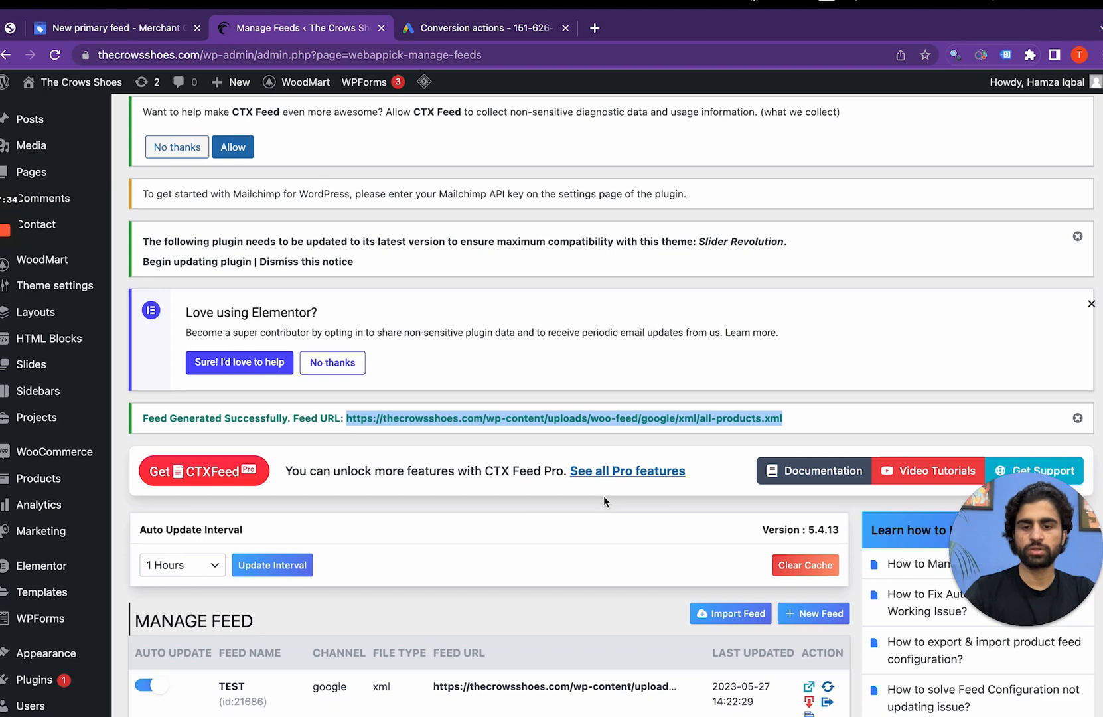
click(83, 28)
right_click(418, 520)
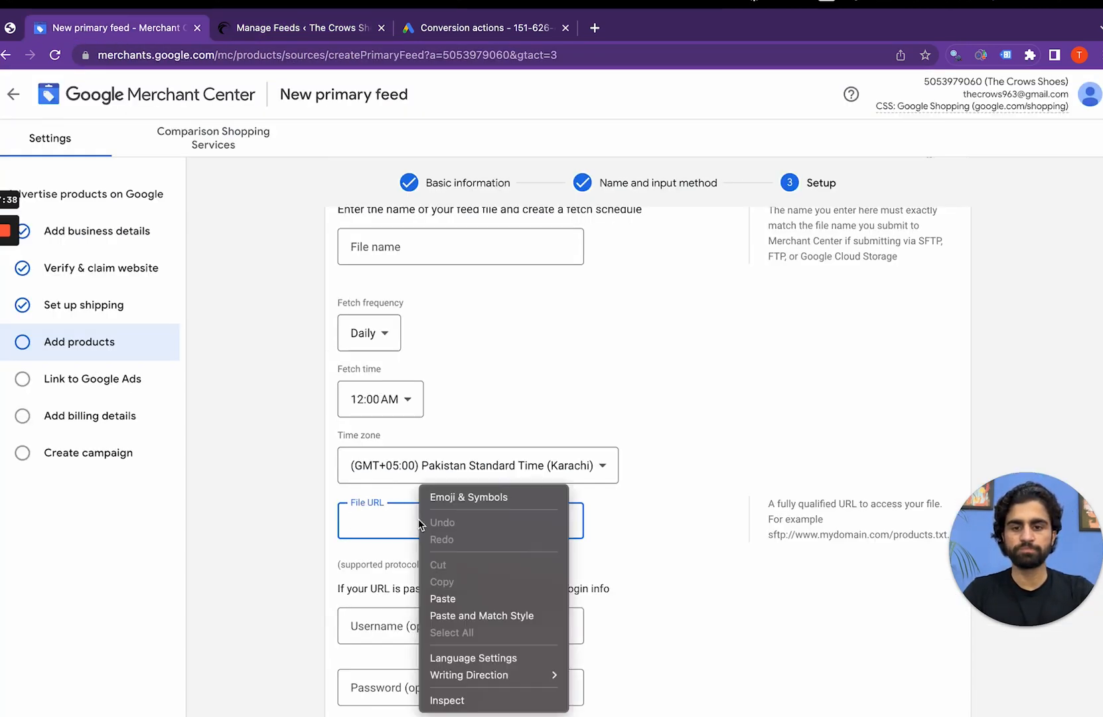
click(450, 601)
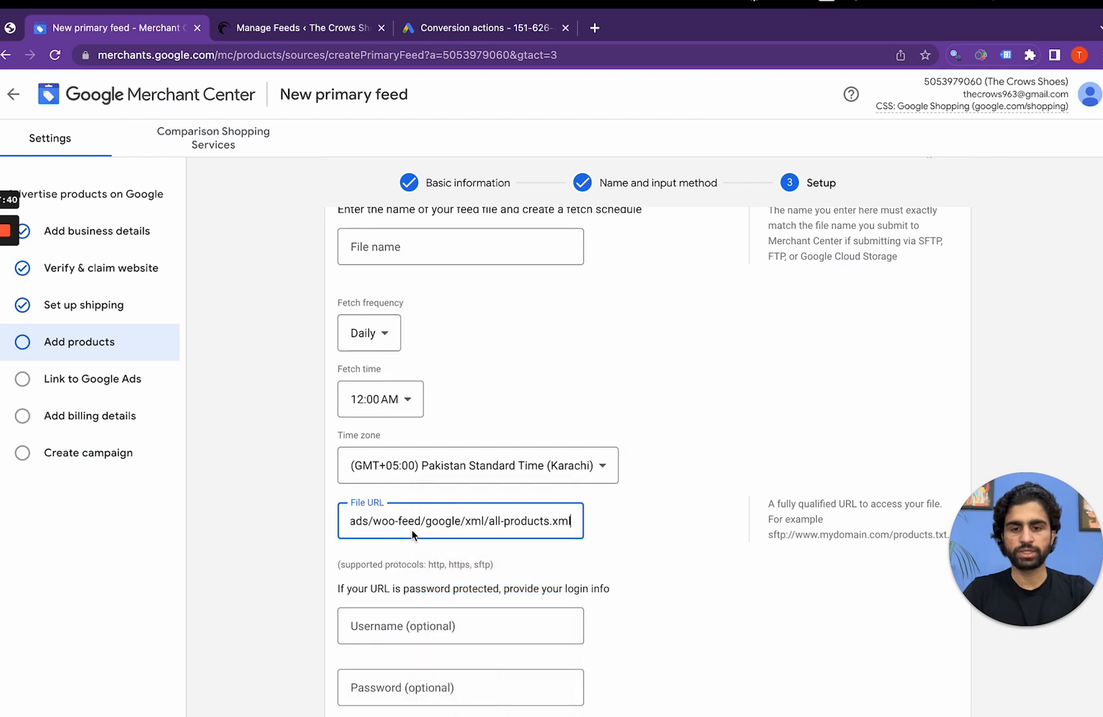
Enter "All Products" as the file name, keep the fetch frequency at Daily and create the primary feed
click(384, 246)
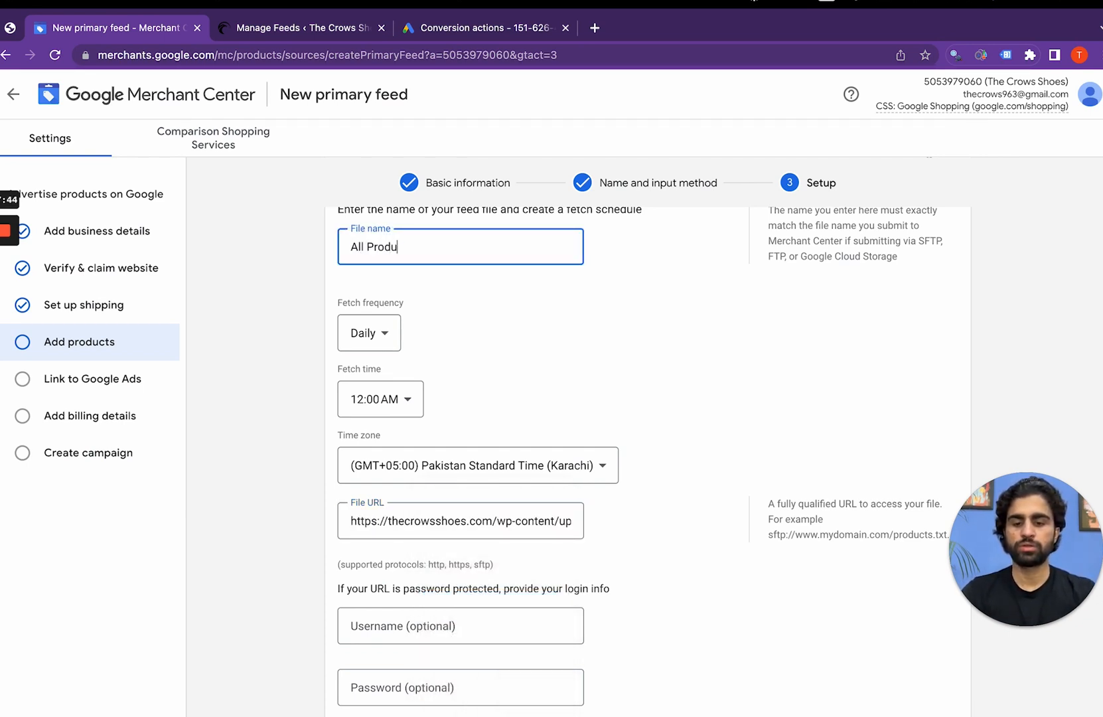
scroll(702, 307, down, 3)
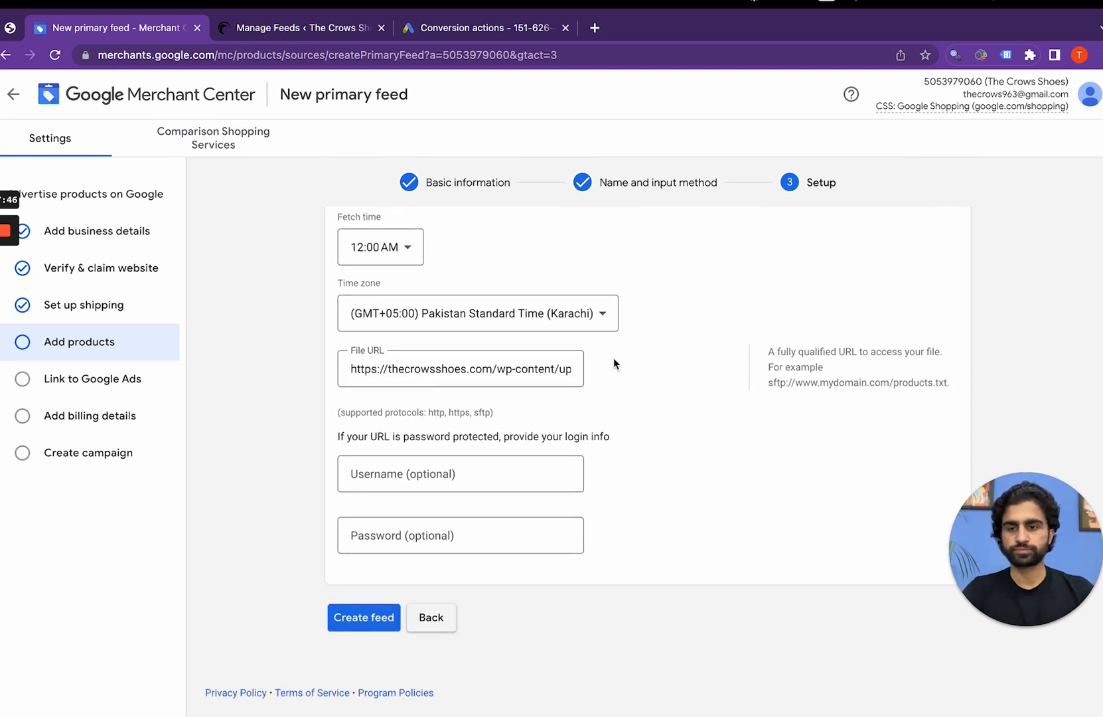
scroll(426, 368, up, 2)
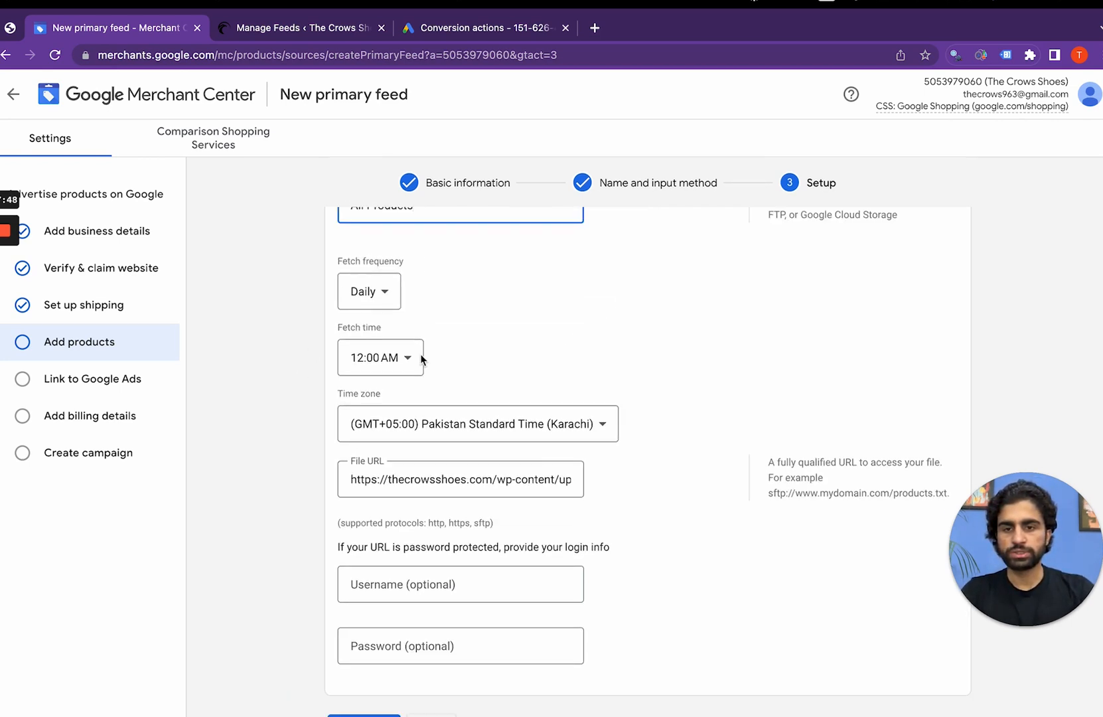
click(387, 300)
click(387, 313)
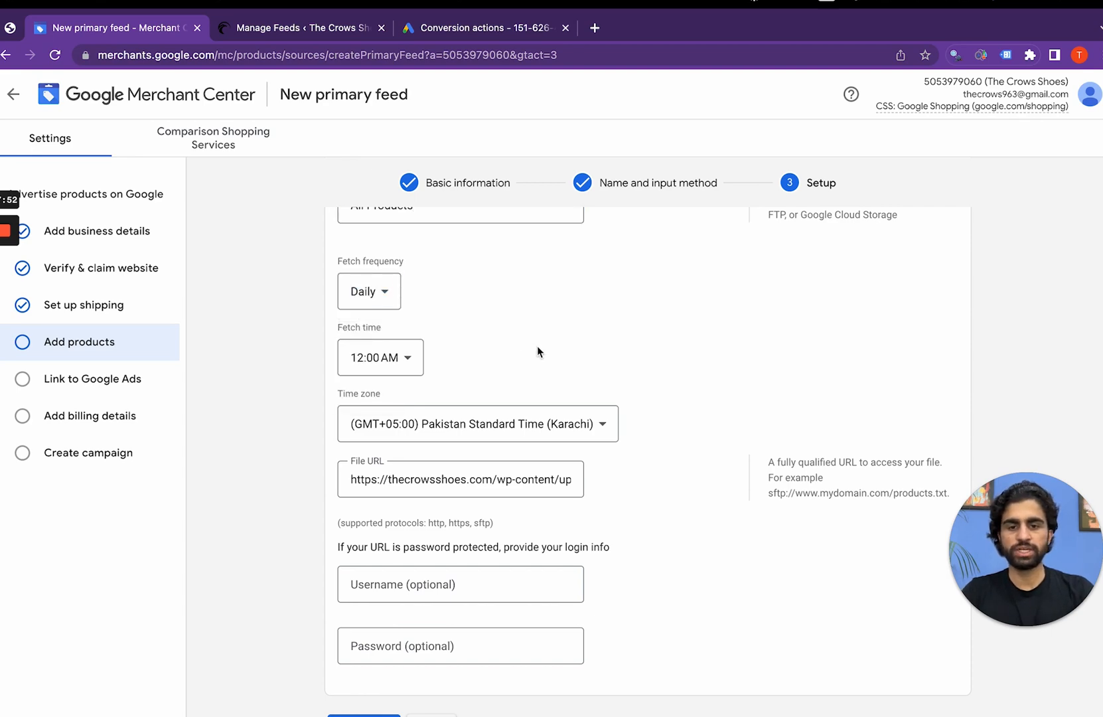
scroll(537, 352, up, 1)
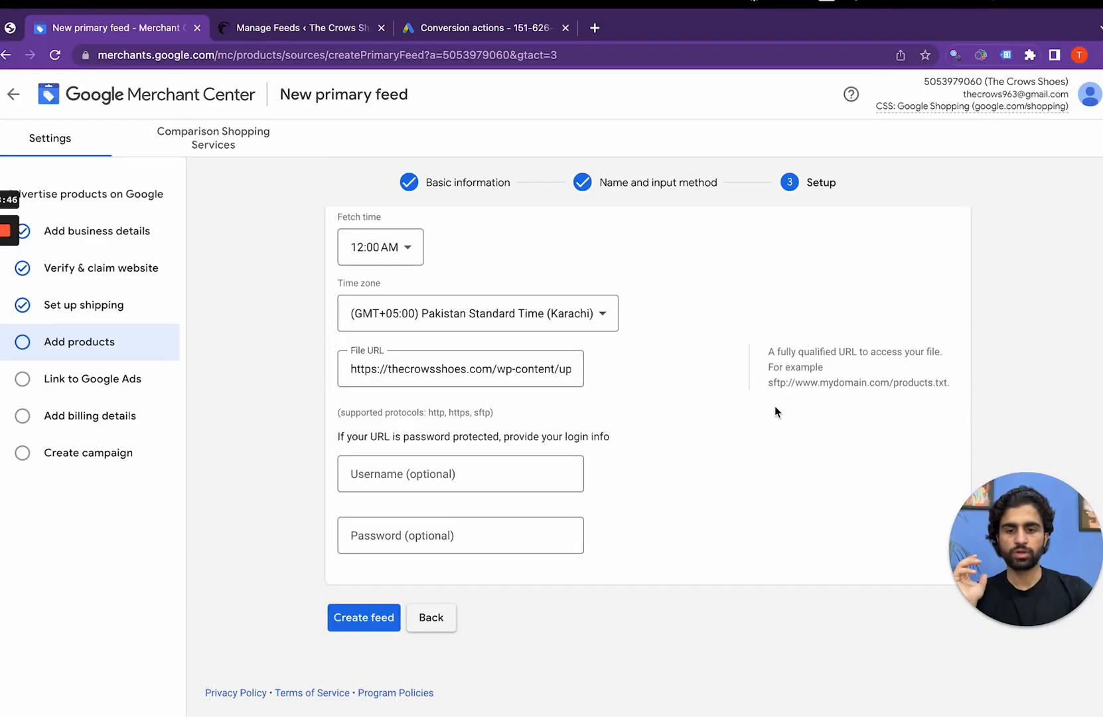
click(375, 619)
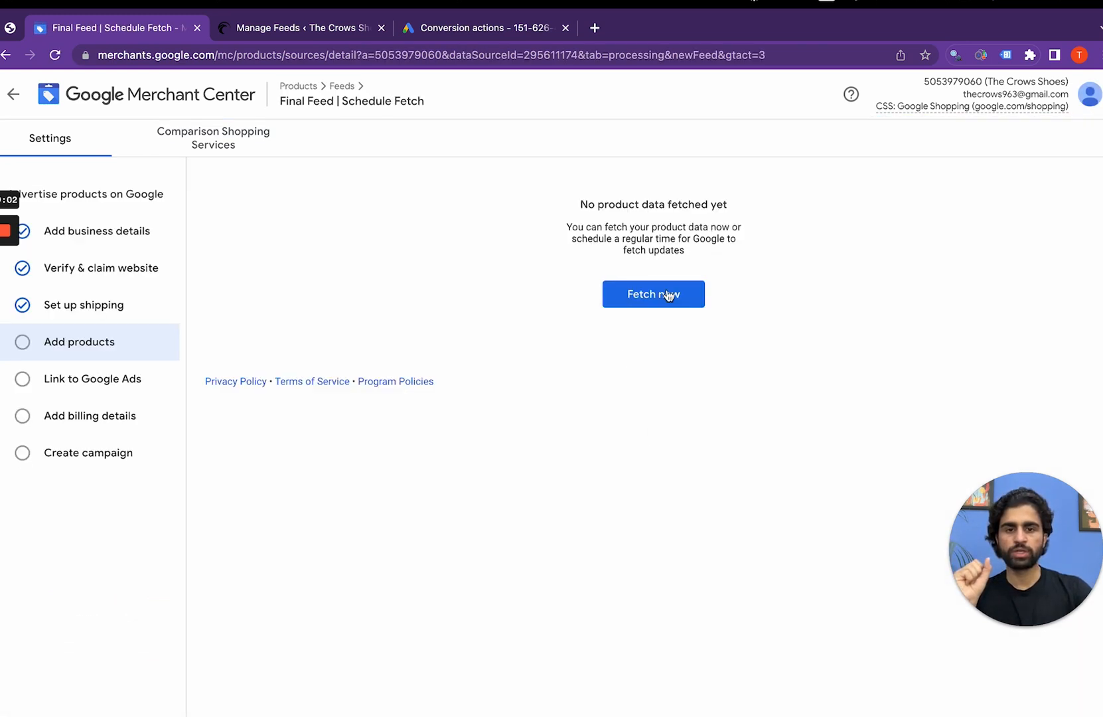
Fetch the new feed's product data immediately and review the processing report
click(666, 302)
mouse_move(4, 300)
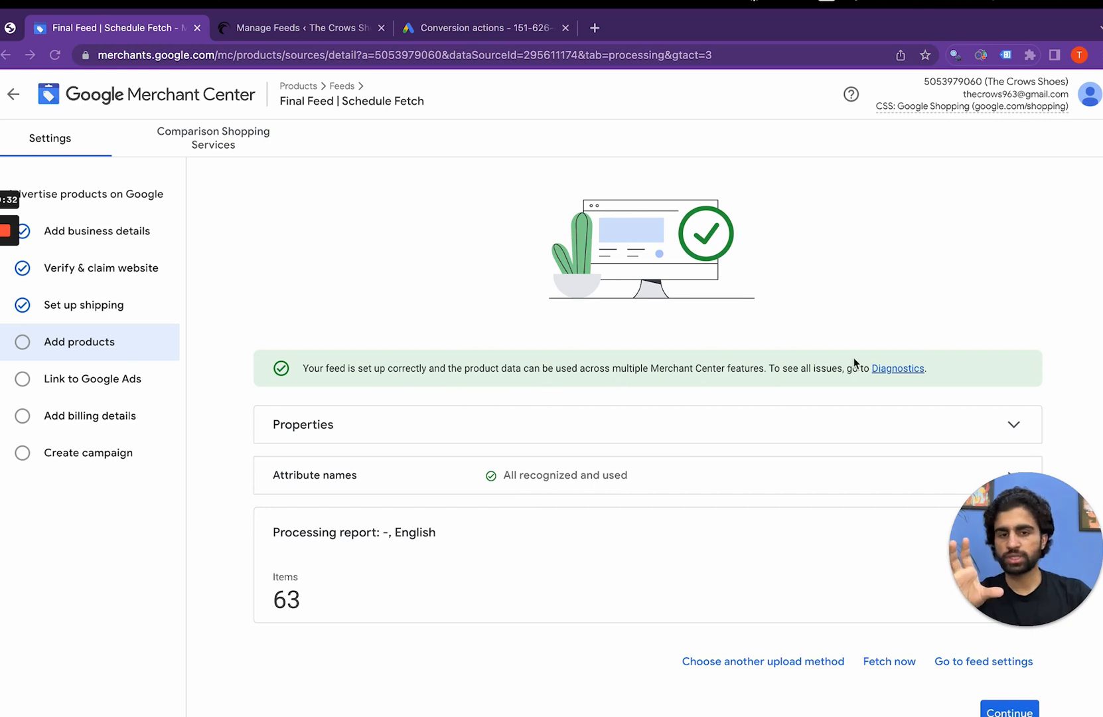
scroll(406, 564, down, 2)
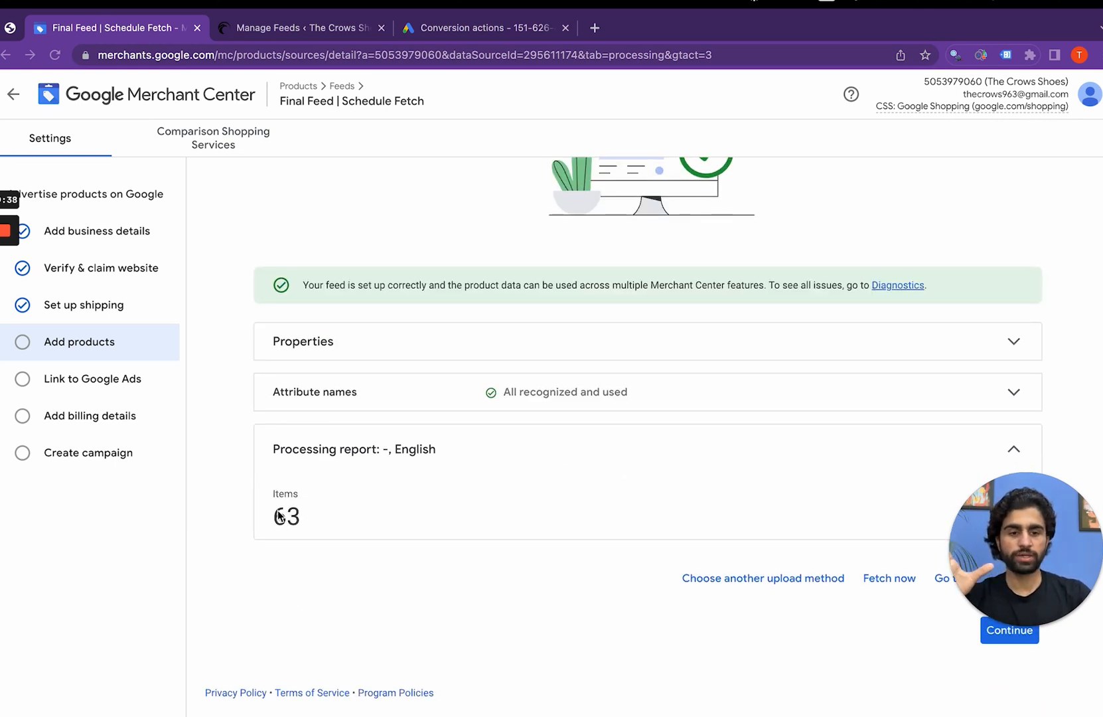
drag(1044, 553, 1016, 253)
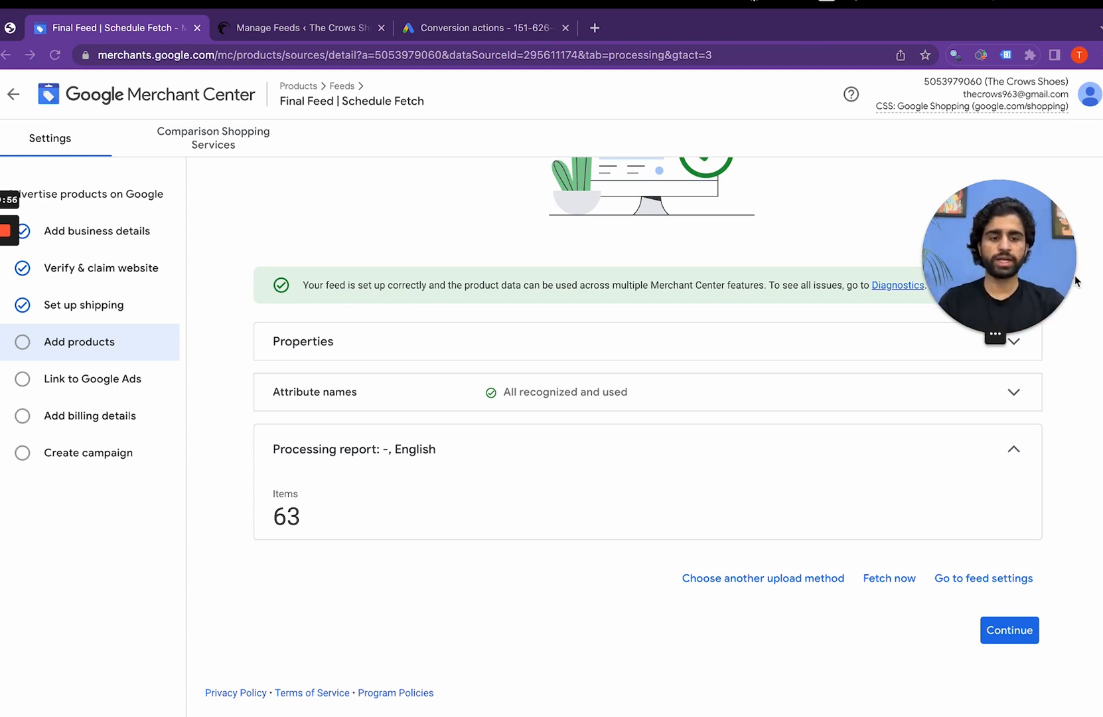
Continue to linking Google Ads and check which Google Ads accounts can be selected
click(1014, 639)
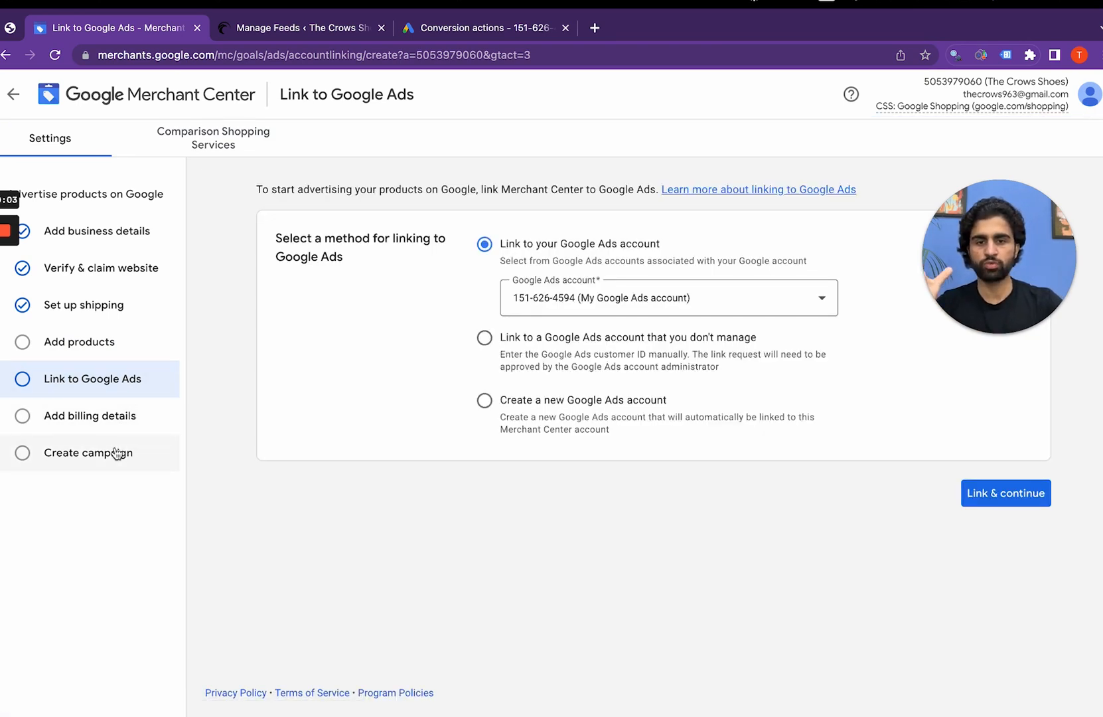
click(702, 300)
click(699, 476)
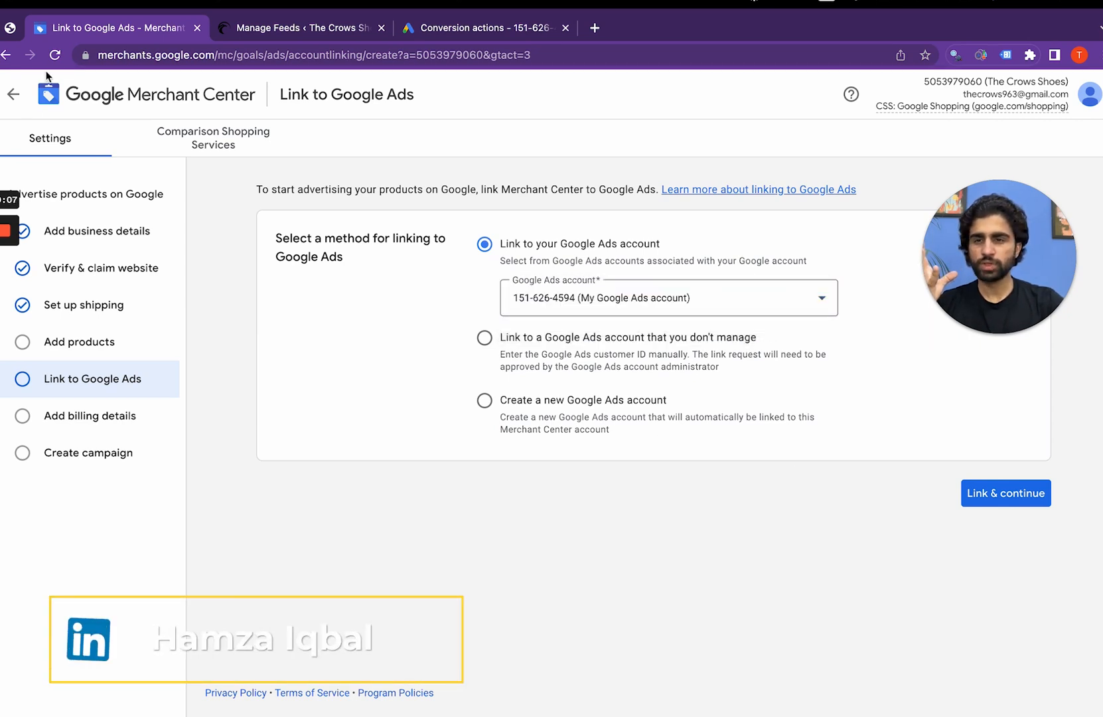
Leave the advertising setup and open the product feeds page of Merchant Center
click(14, 95)
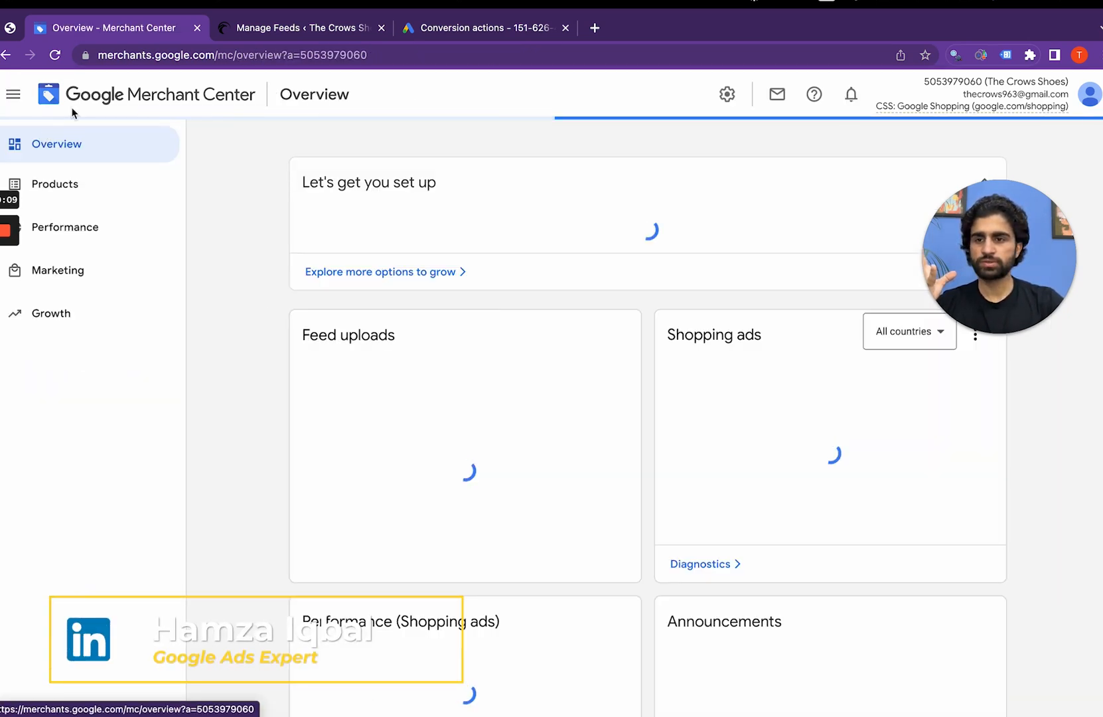
click(162, 198)
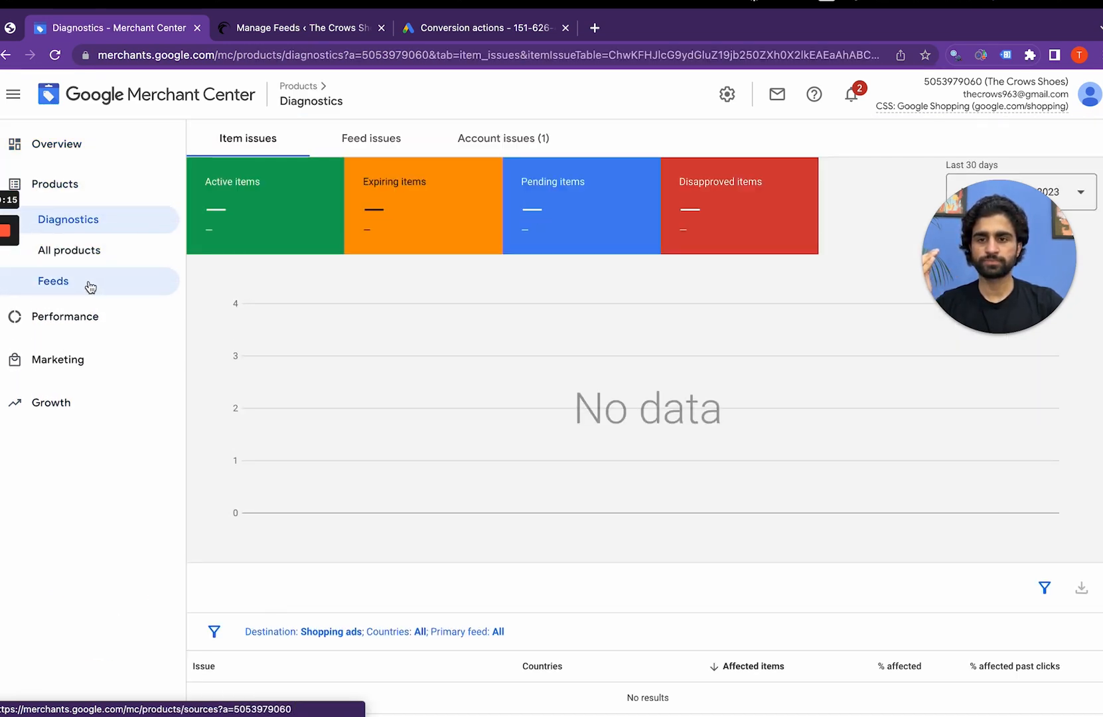
click(90, 287)
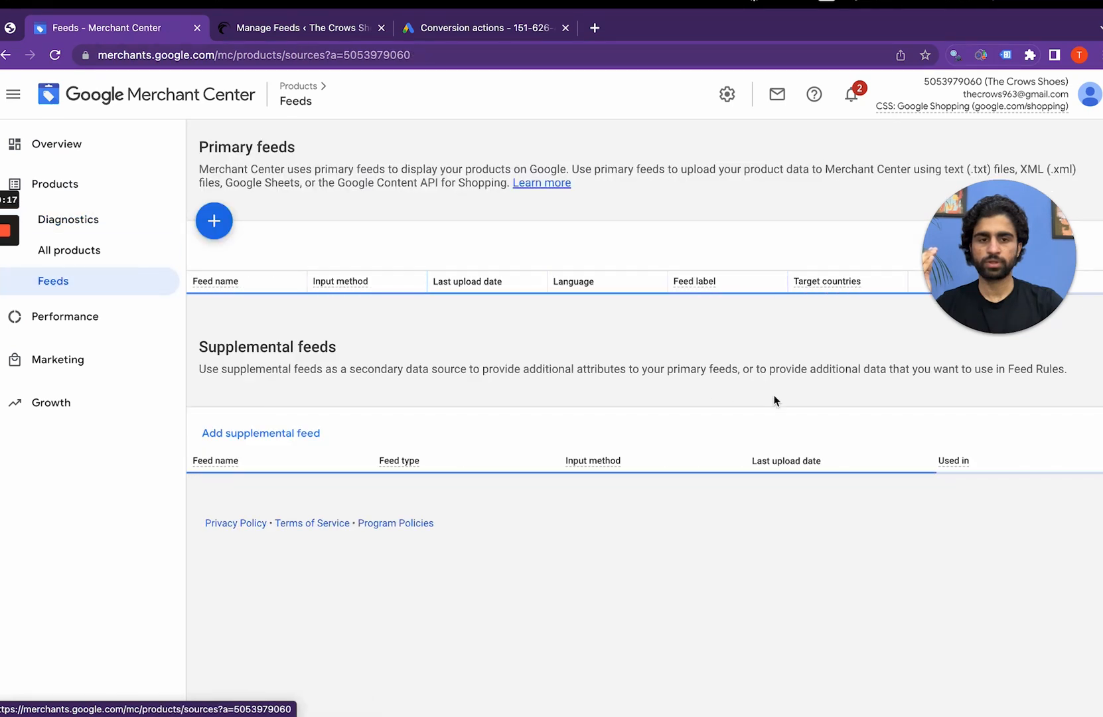